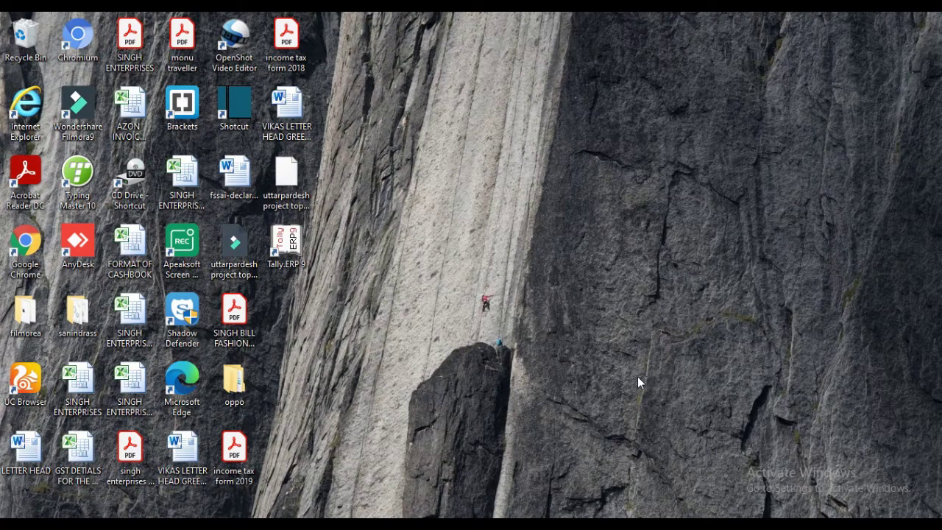
Launch Tally.ERP 9 and start it in educational mode.
double_click(304, 257)
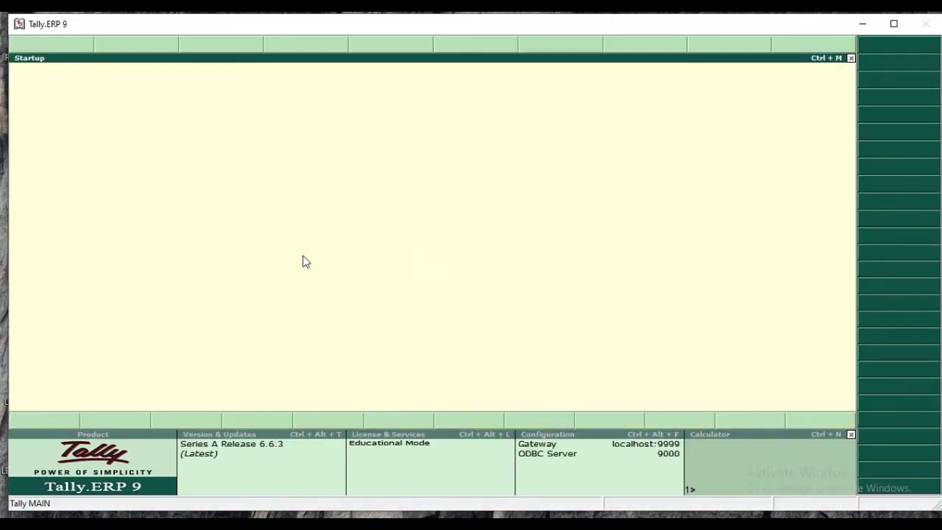
key(Down)
key(Down)
key(Down)
key(Down)
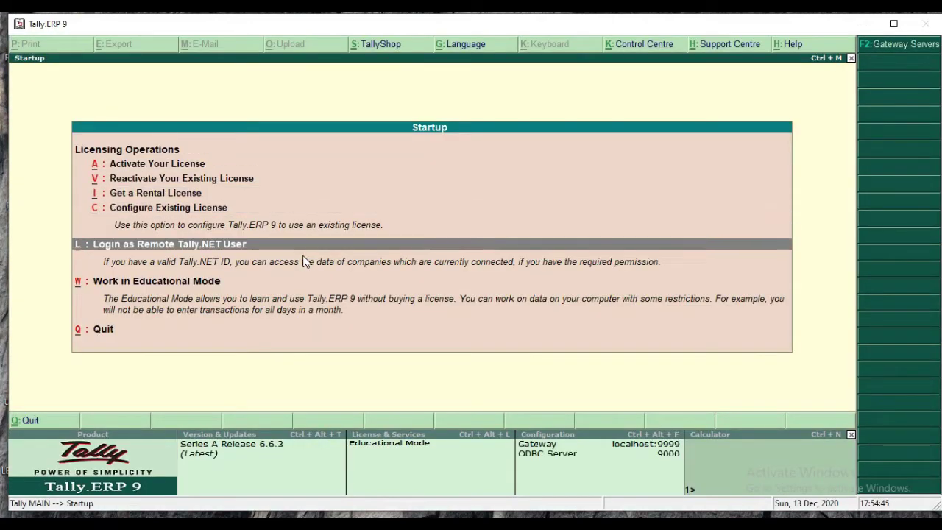
key(Down)
key(Return)
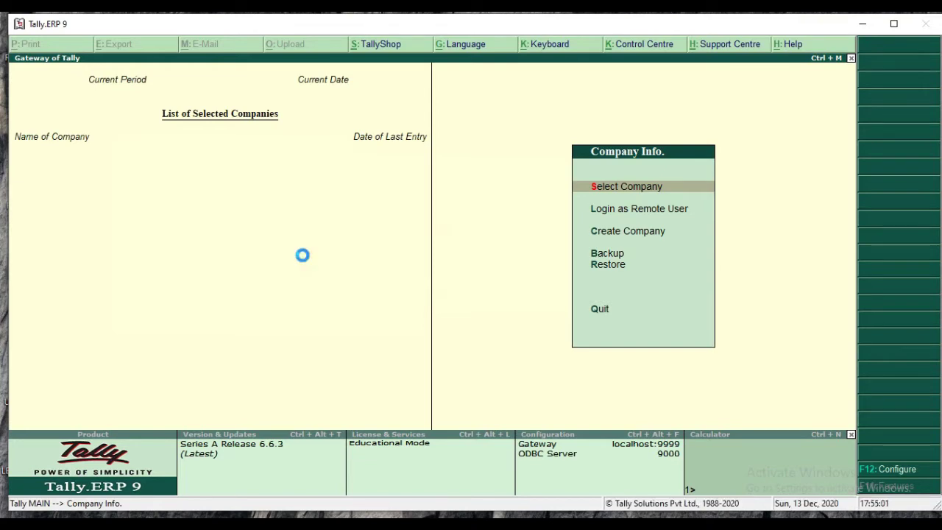
Load the company Guide for All Ltd and move to accounting vouchers on the Gateway menu.
key(Return)
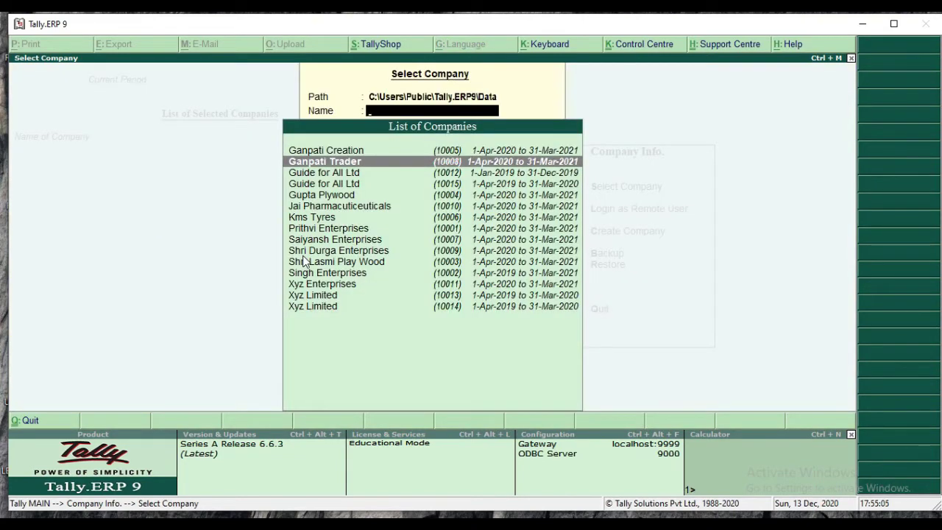
key(Down)
key(Return)
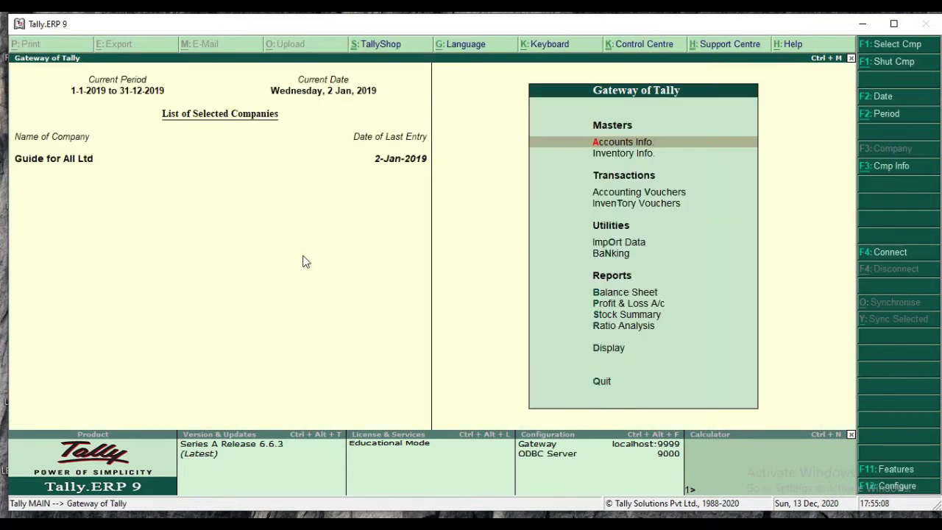
key(Down)
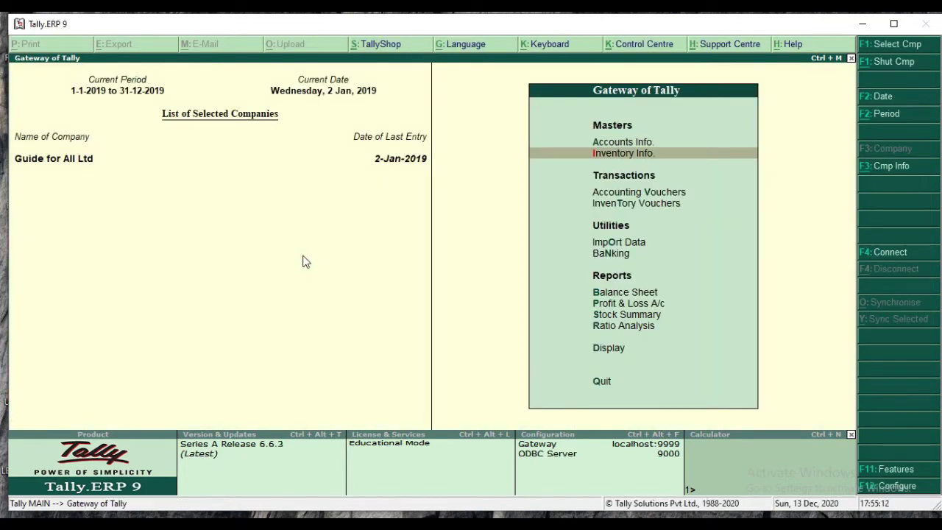
key(Up)
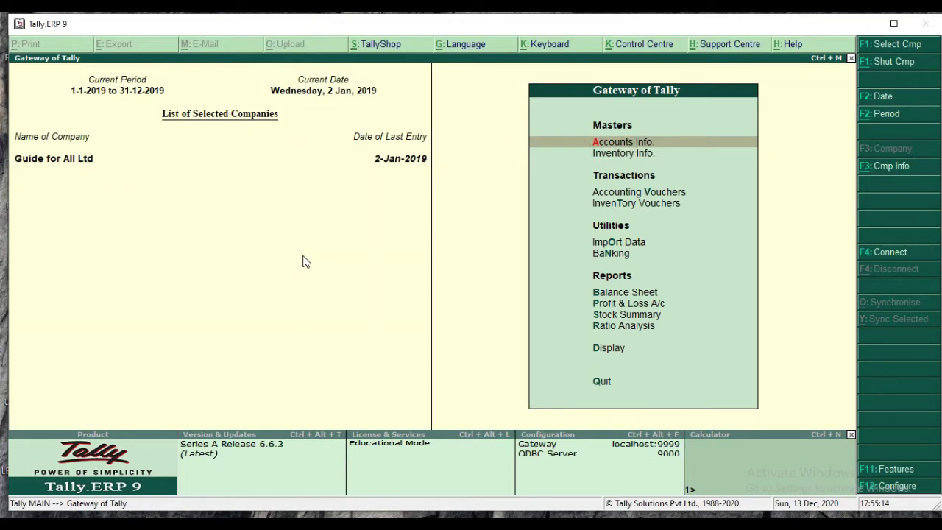
key(Down)
key(Down)
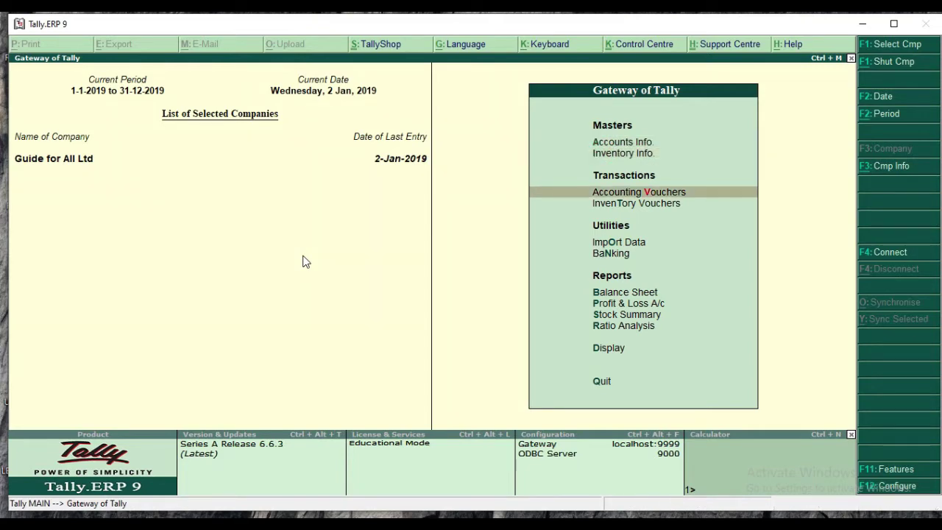
Open a new Payment voucher No. 1 from Accounting Vouchers.
key(Return)
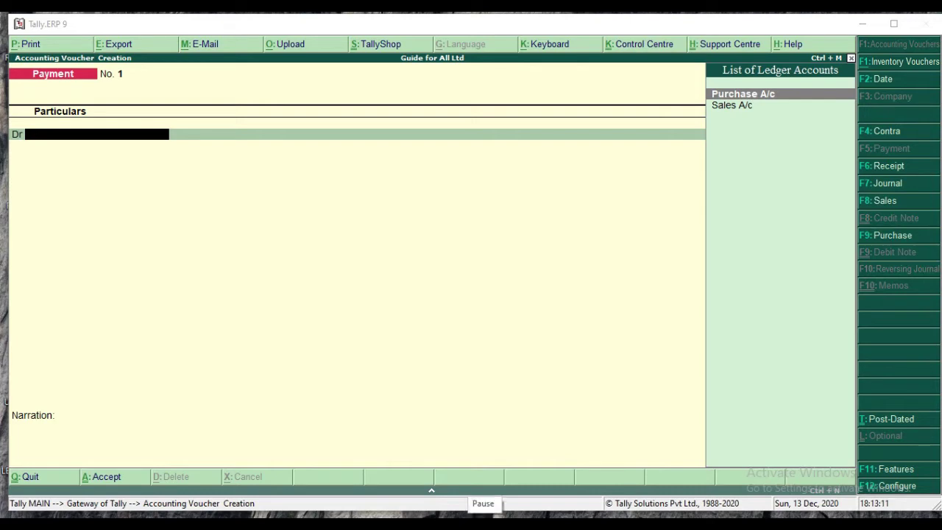
key(alt+Tab)
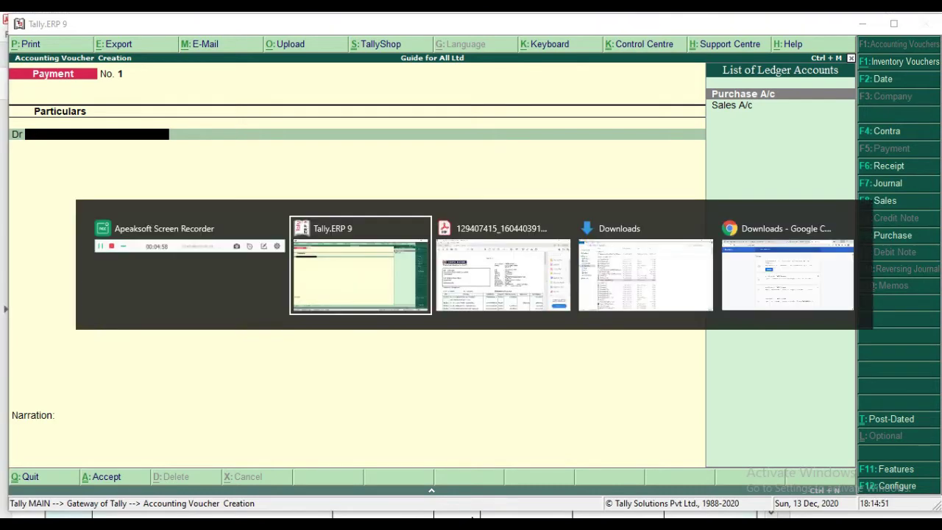
key(alt+Tab)
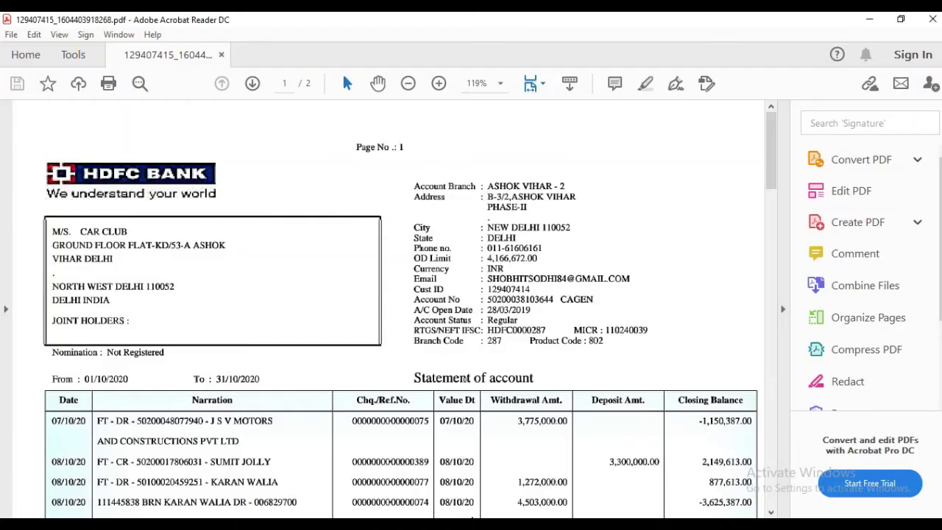
key(Down)
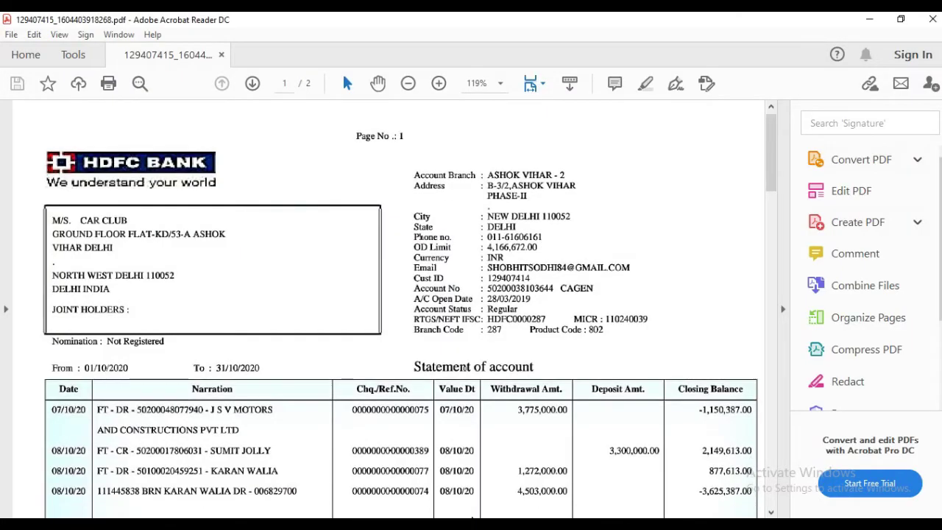
scroll(460, 487, down, 3)
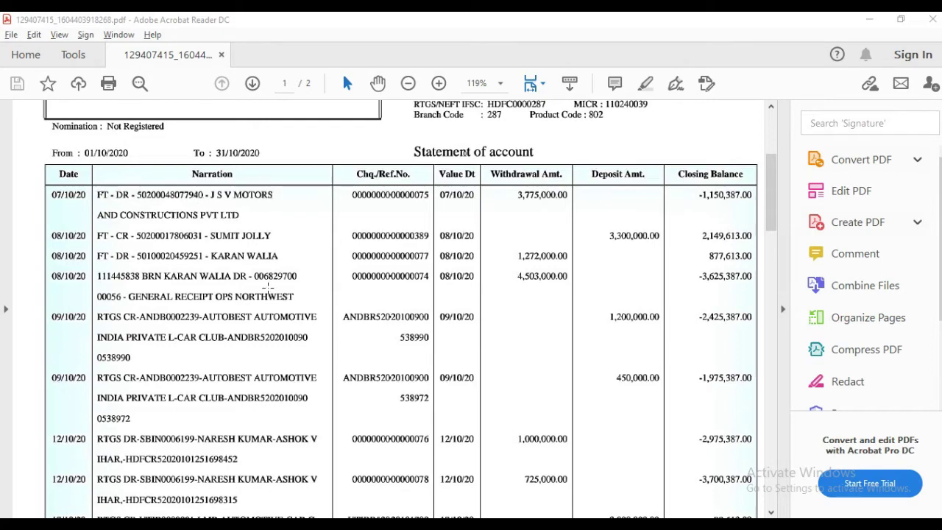
key(alt+Tab)
key(alt+Tab)
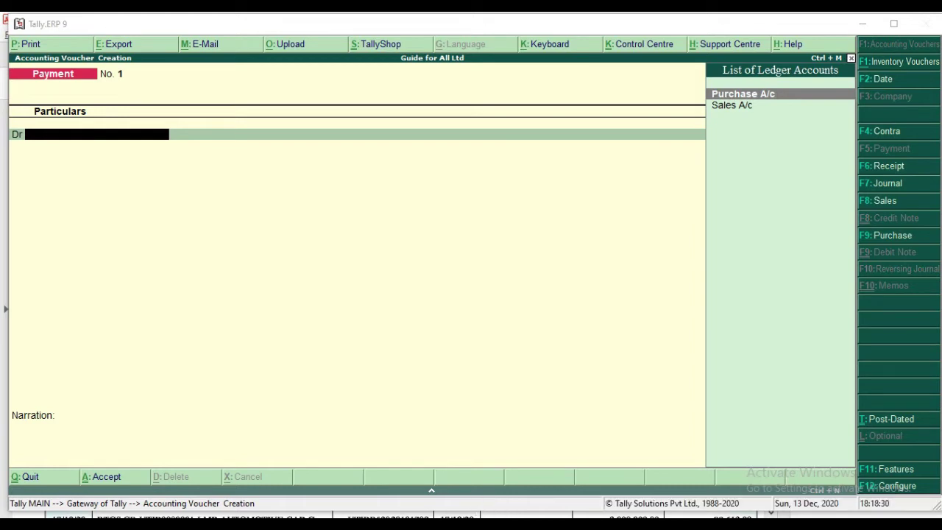
key(alt+Tab)
key(alt+Tab)
key(alt+Tab)
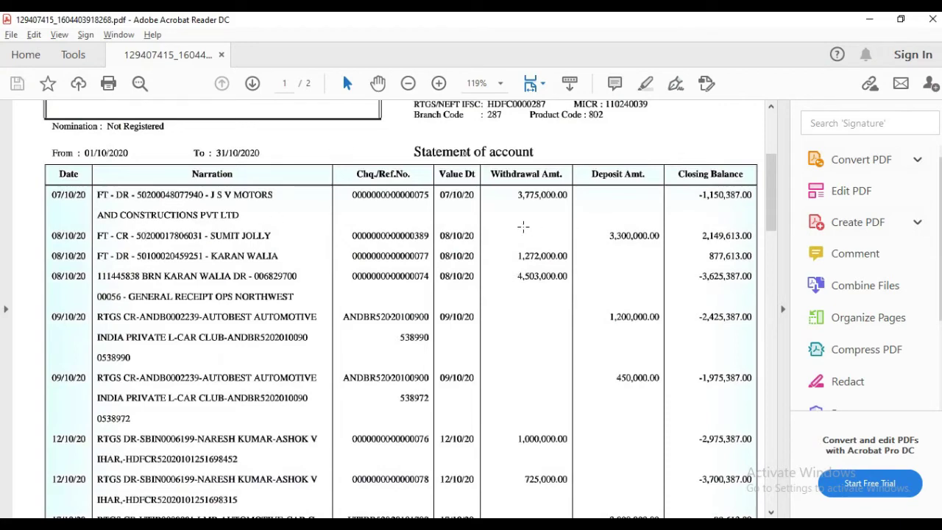
key(alt+Tab)
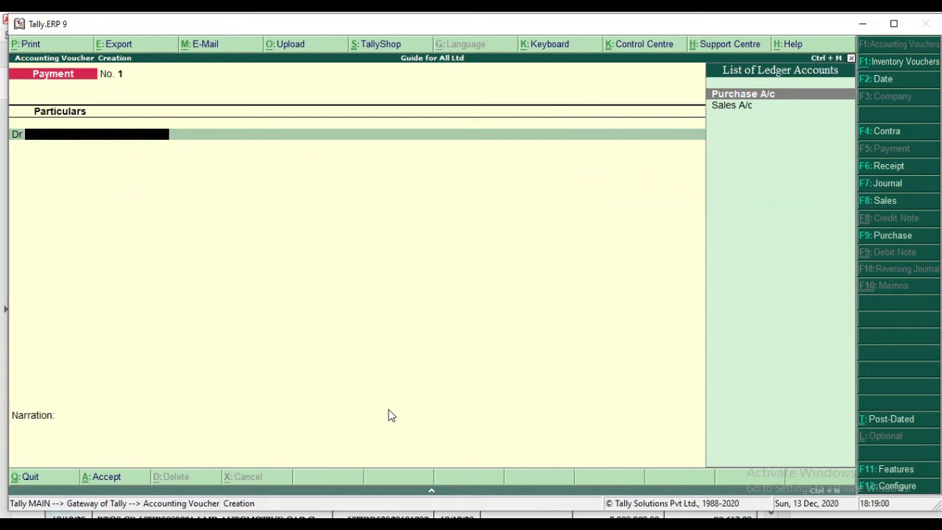
Change the payment voucher date to 2-7-20 (2-Jul-2020).
key(F2)
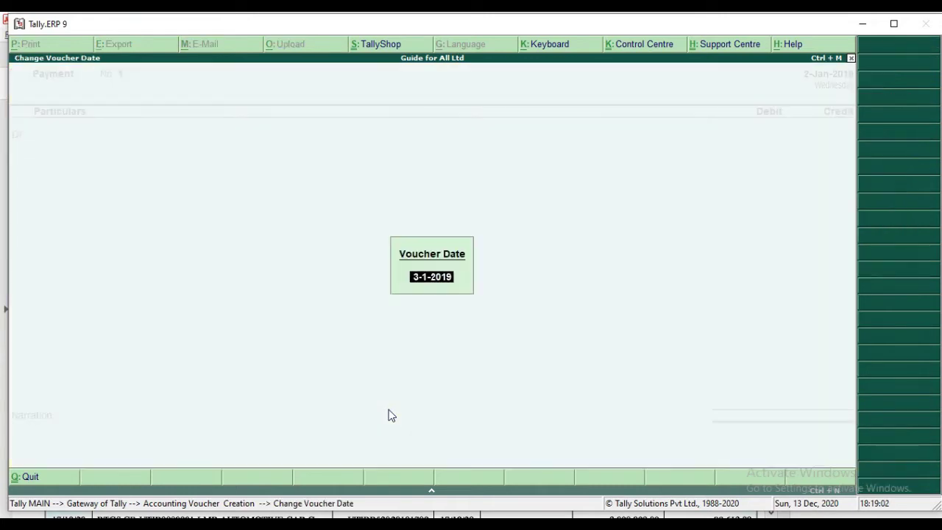
text(2-7-20)
click(515, 429)
key(Return)
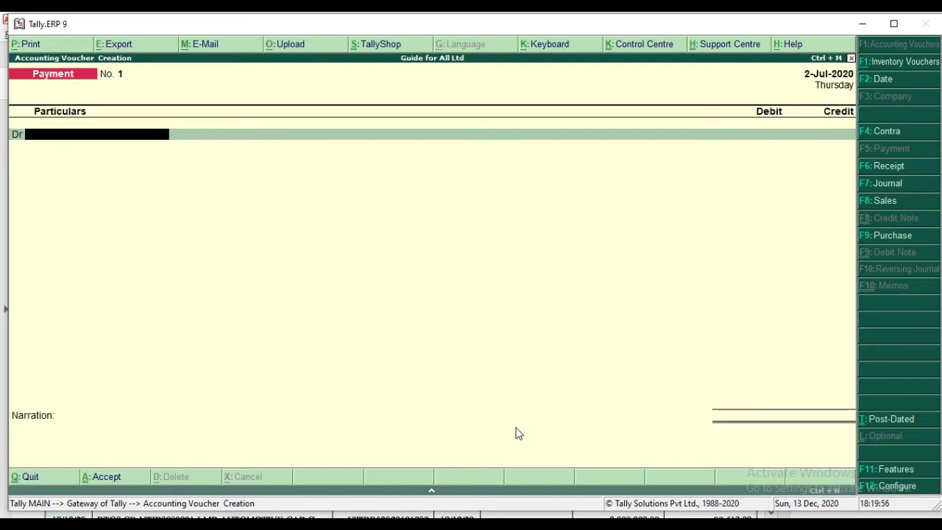
Check the bank statement PDF for the payment details, then return to Tally.
key(alt+Tab)
key(Tab)
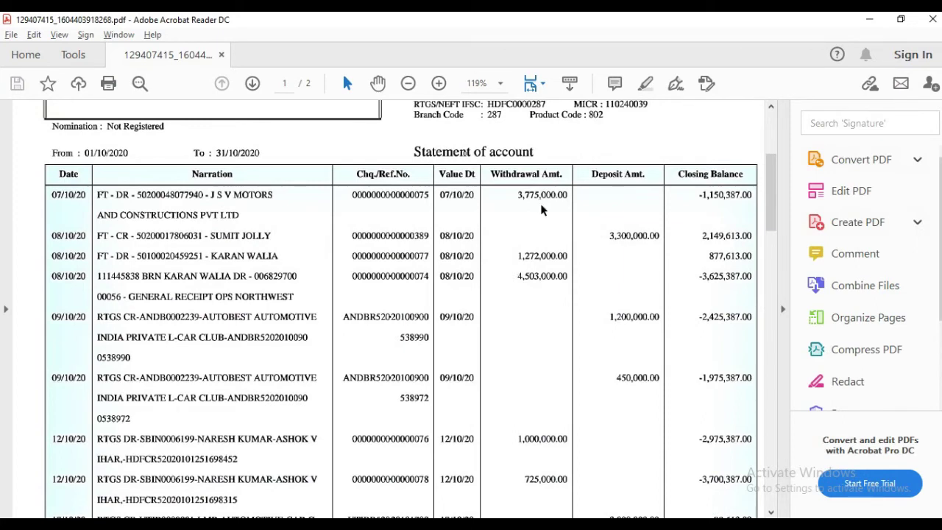
key(alt+Tab)
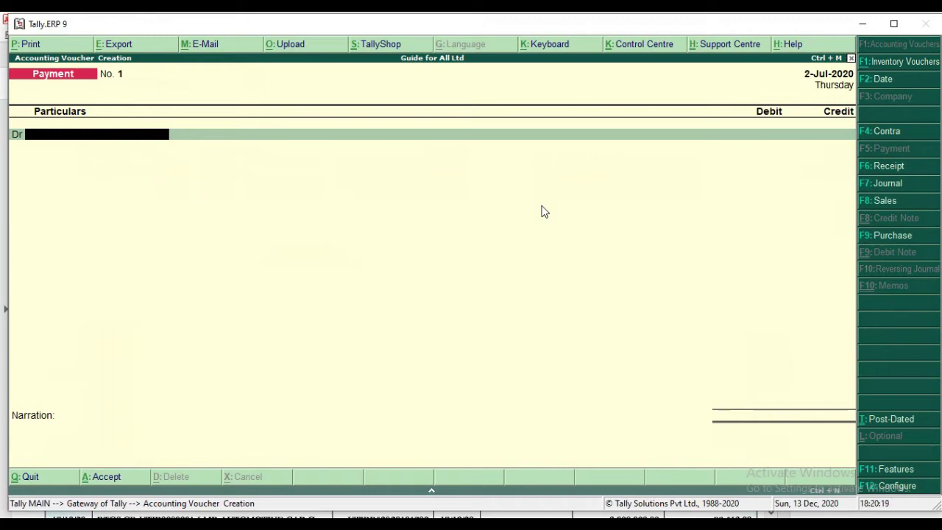
Create a new debit ledger named 'JSV MOTORS AND CONSTRUCTION PVT LIMITED'.
text(S)
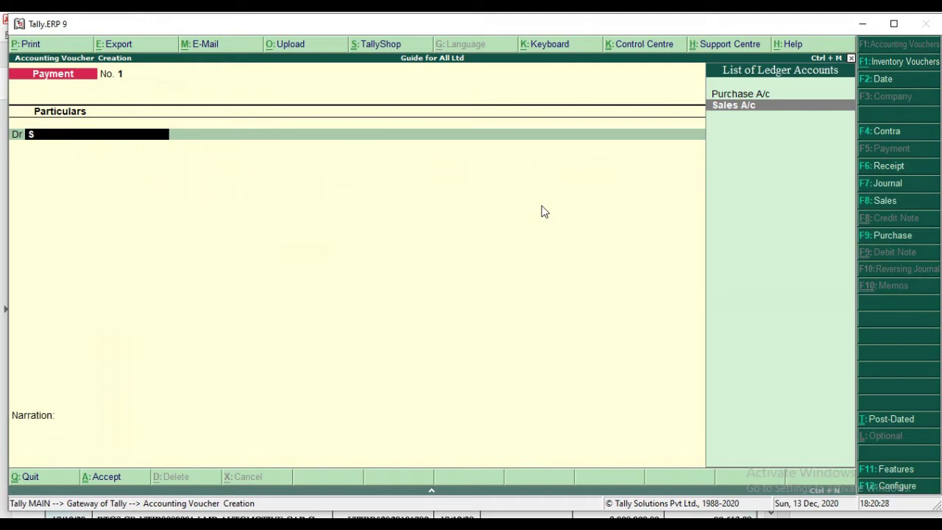
key(alt+c)
text(Jsv)
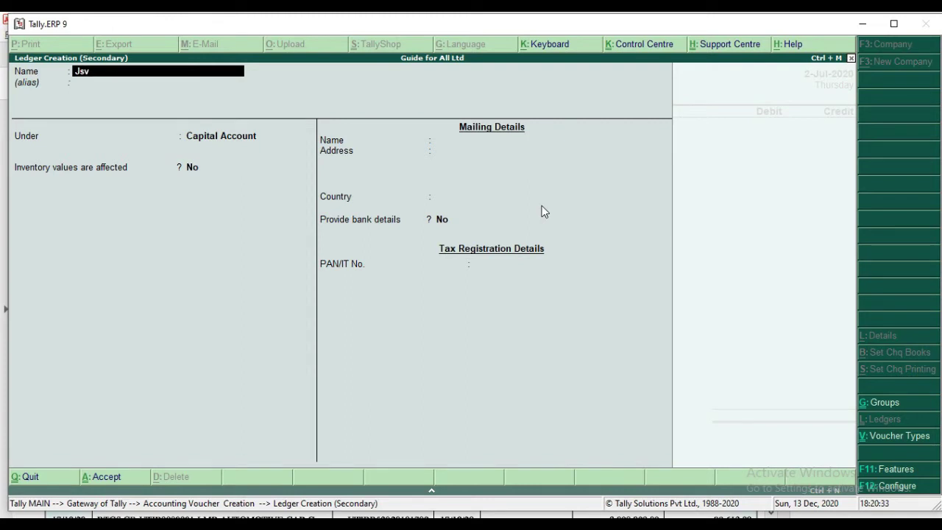
key(BackSpace)
key(BackSpace)
key(BackSpace)
text(JSV MOTORS AND C)
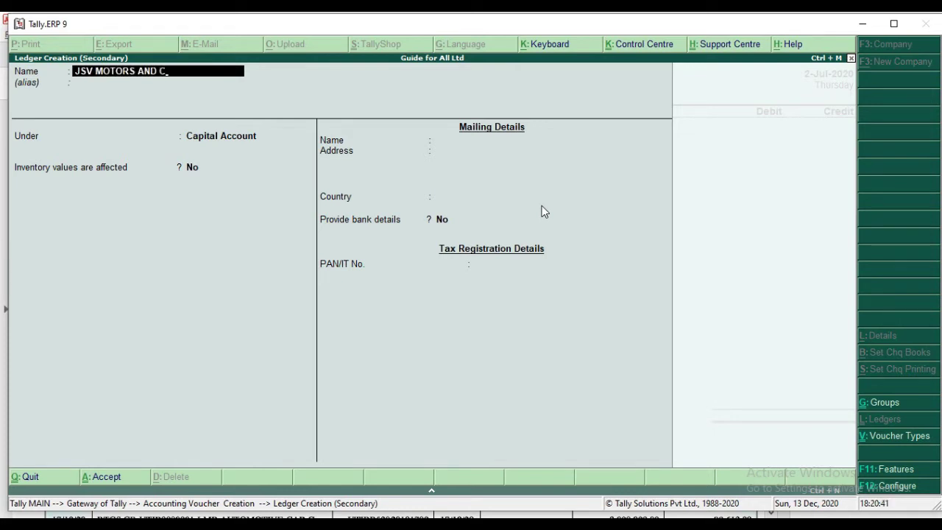
text(ONSTRUCTION )
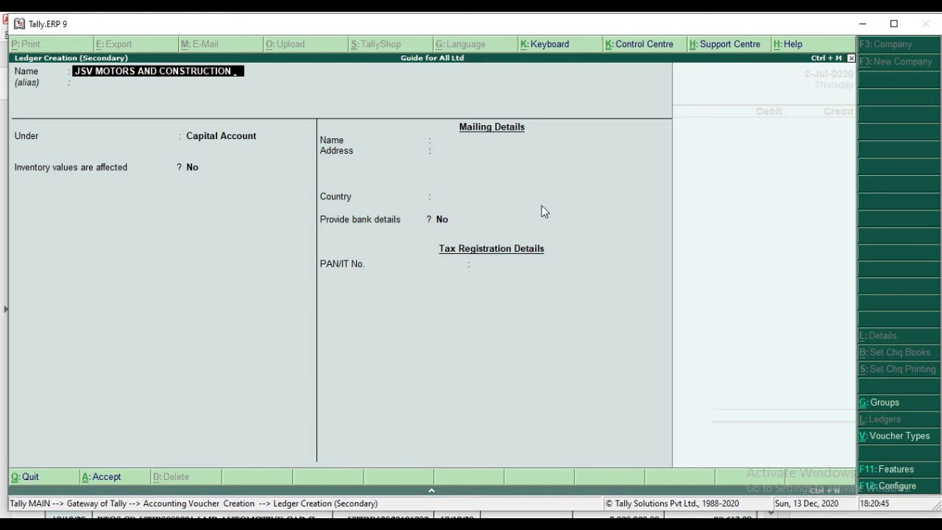
text(PVT)
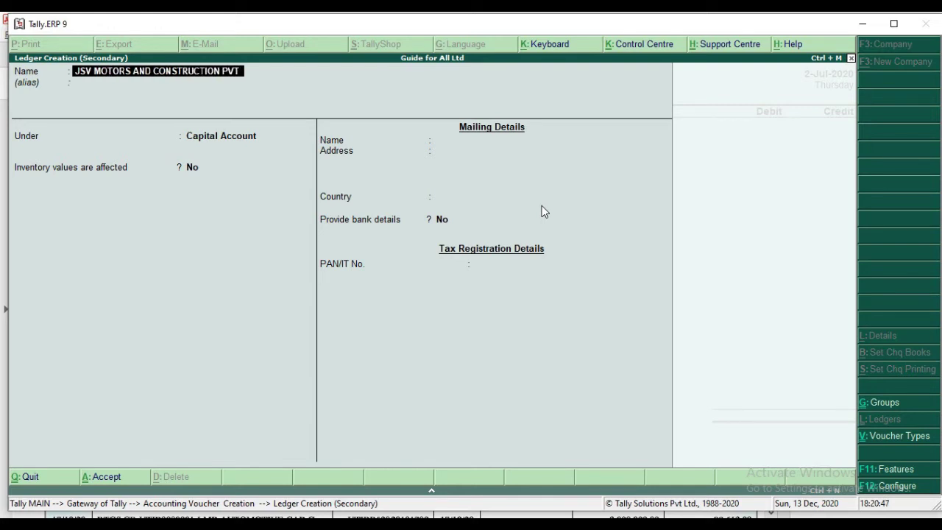
text( LIMITED)
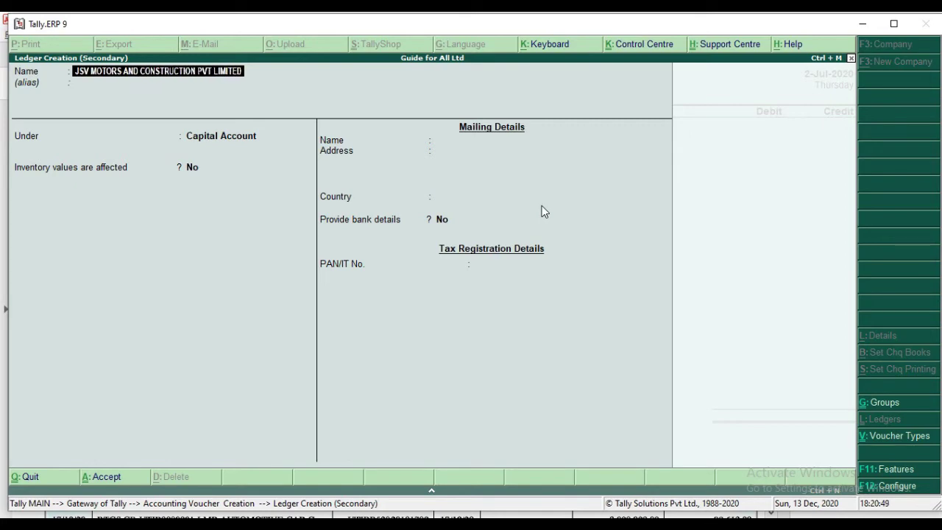
key(Return)
key(Return)
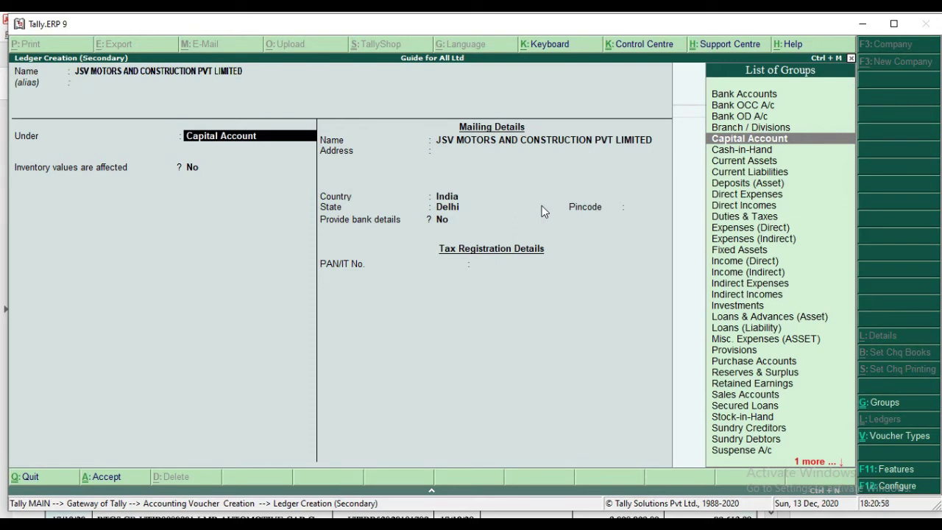
Group the new ledger under Sundry Creditors and proceed through its remaining details.
text(S)
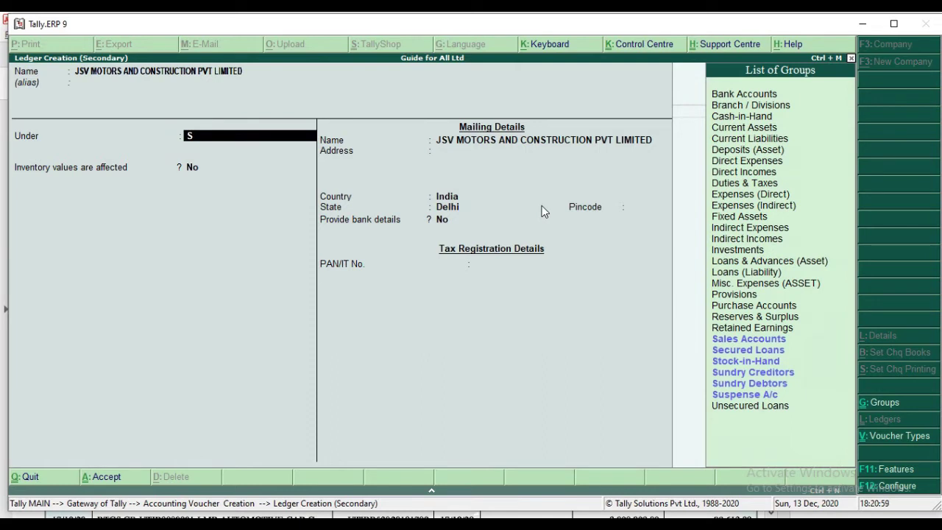
text(UN)
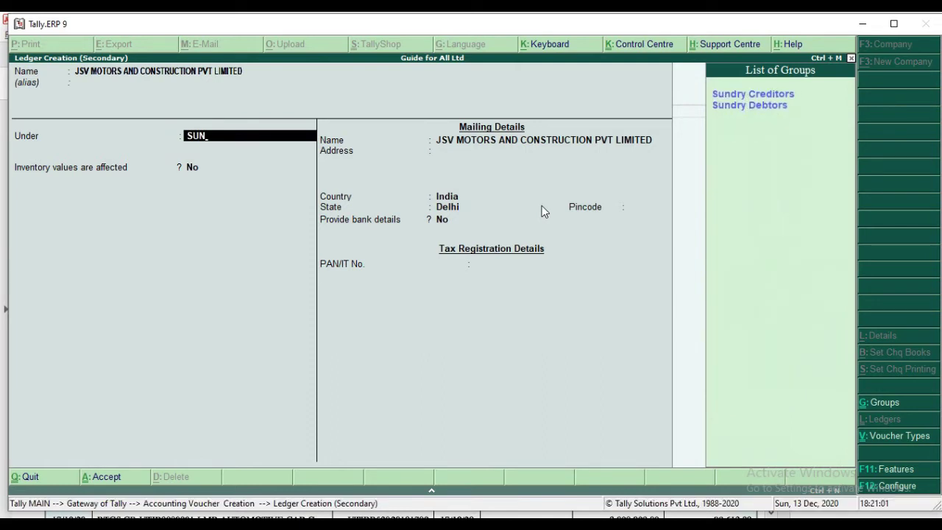
key(Down)
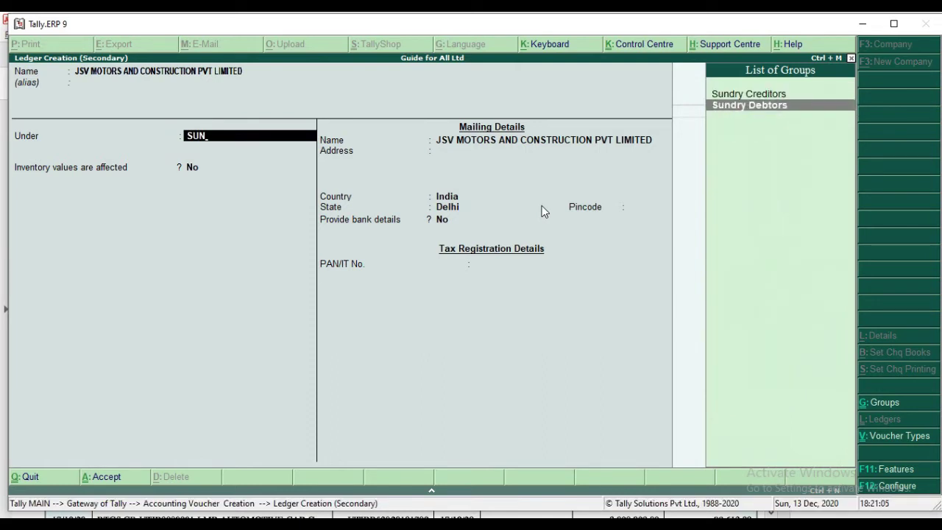
key(Up)
key(Return)
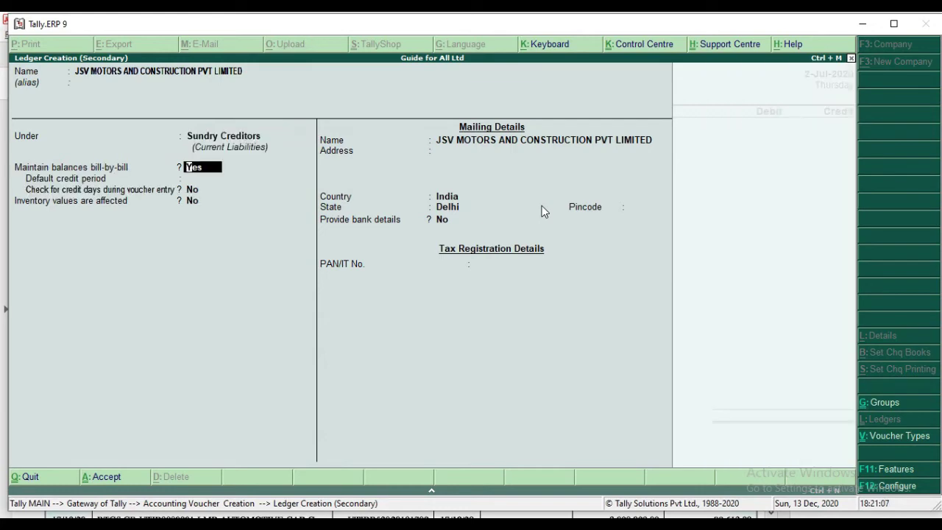
key(Return)
key(Return)
key(Return)
key(Return)
key(Return)
key(Return)
key(Return)
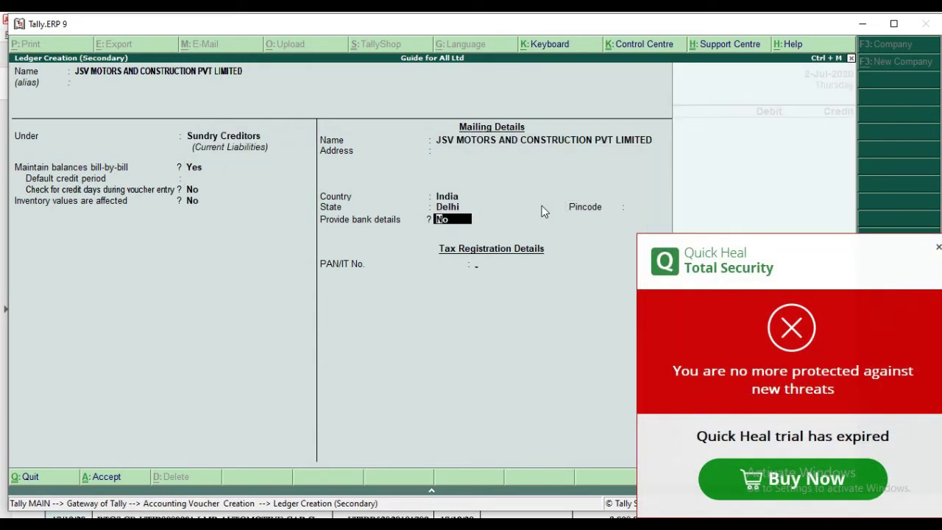
key(Return)
key(Return)
key(Return)
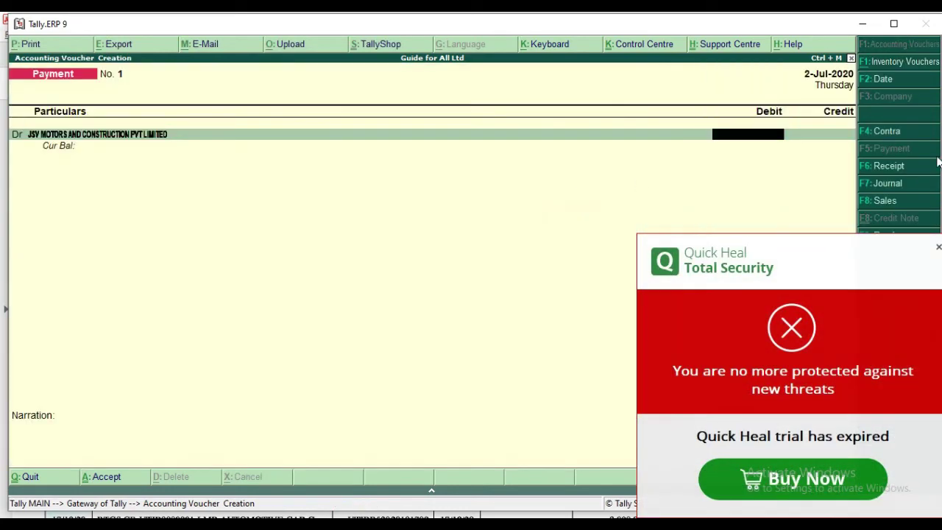
Debit JSV Motors 37,75,000 with an On Account bill-wise allocation.
click(937, 247)
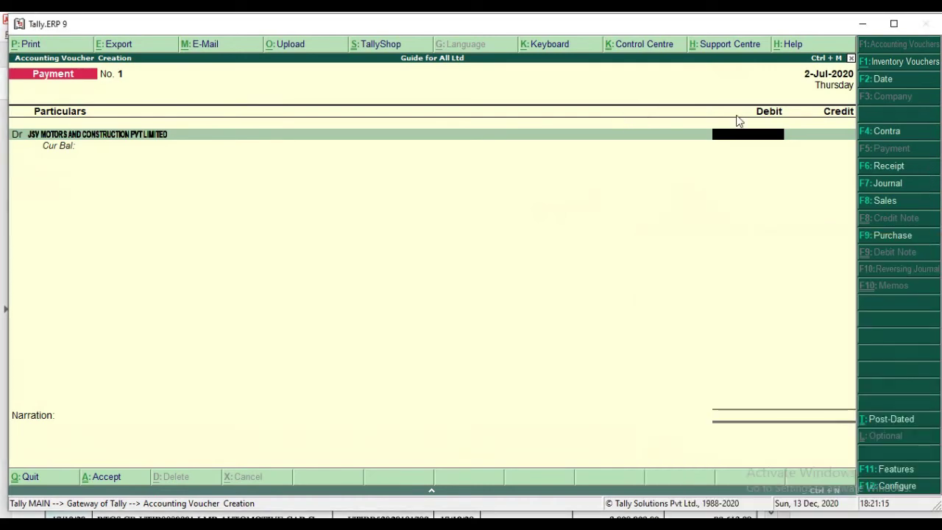
text(3)
text(7,75,00)
text(000)
key(Return)
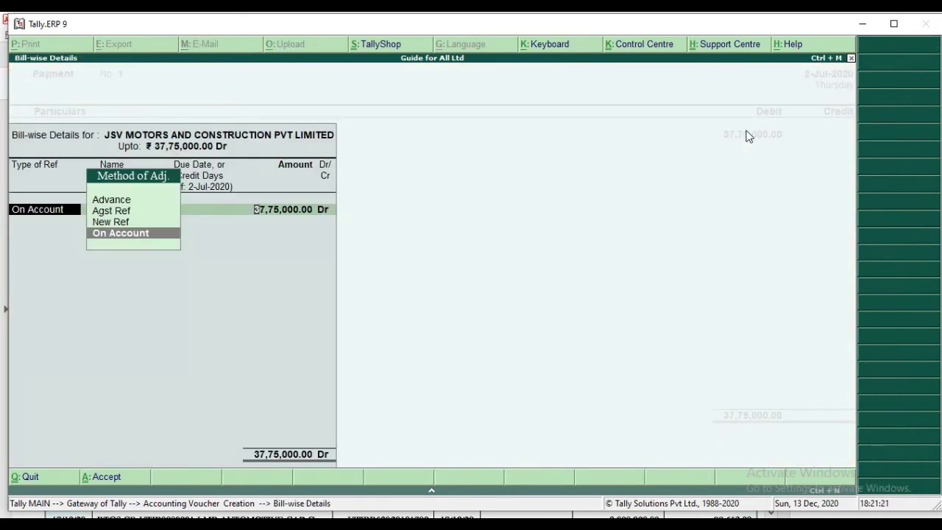
key(Return)
key(Return)
key(Return)
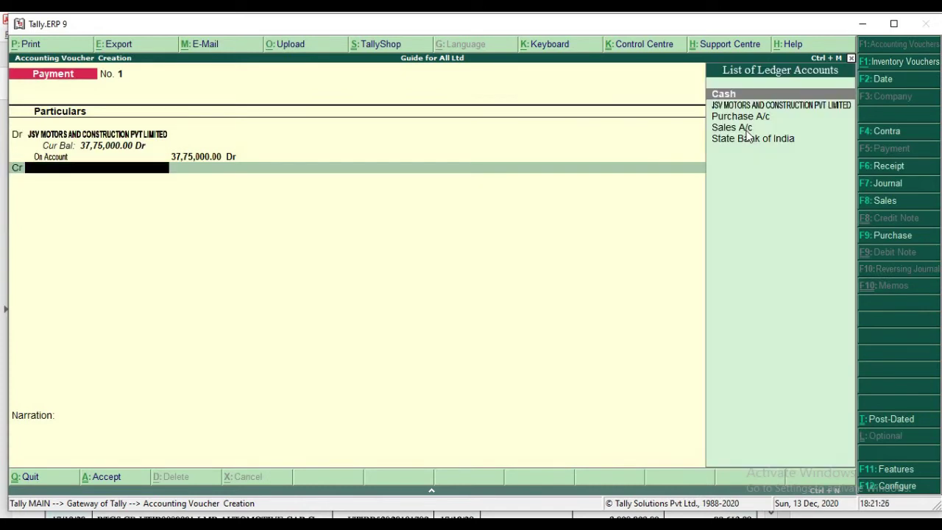
Select State Bank of India as the credit ledger, then back out to change it.
key(Down)
key(Down)
key(Down)
key(Down)
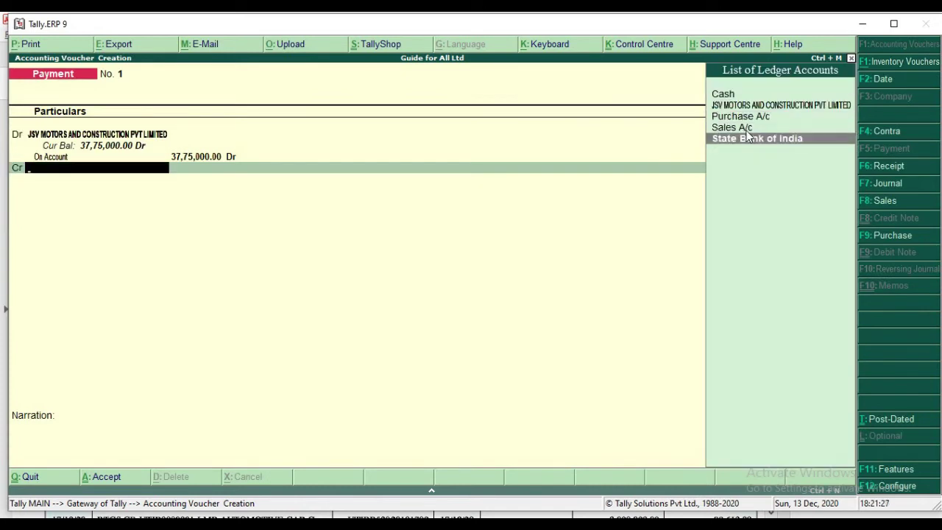
key(Return)
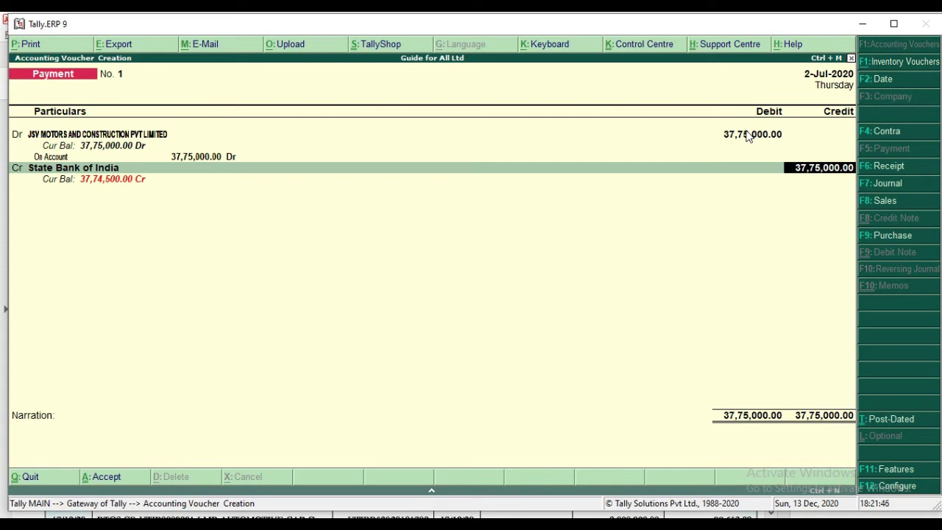
key(BackSpace)
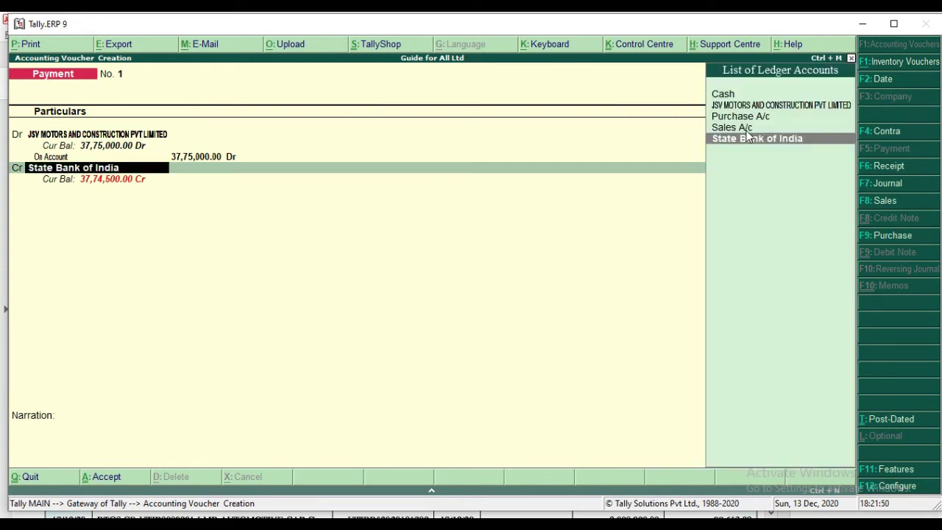
Create and save an 'HDFC BANK LTD' ledger under Bank Accounts as the credit account.
key(alt+c)
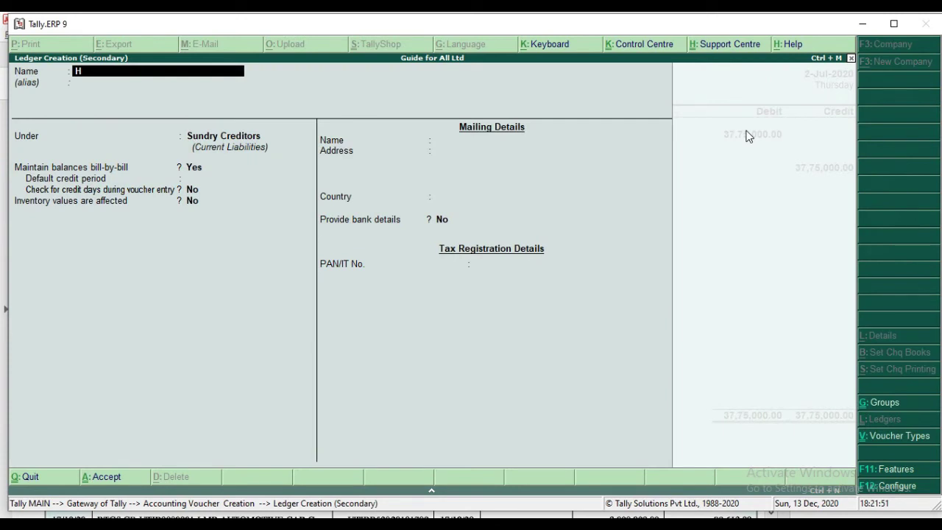
text(F)
key(BackSpace)
text(DFC BANK LTD)
key(Return)
key(Return)
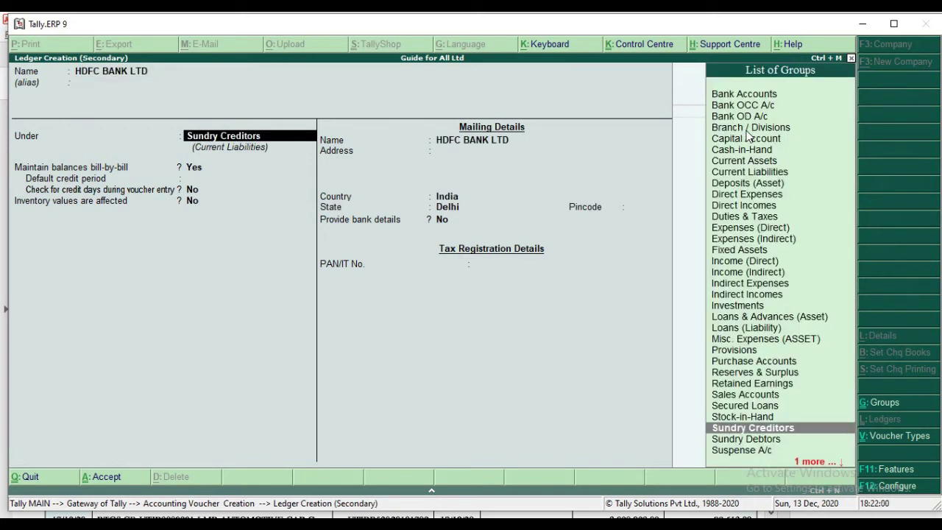
text(BANK)
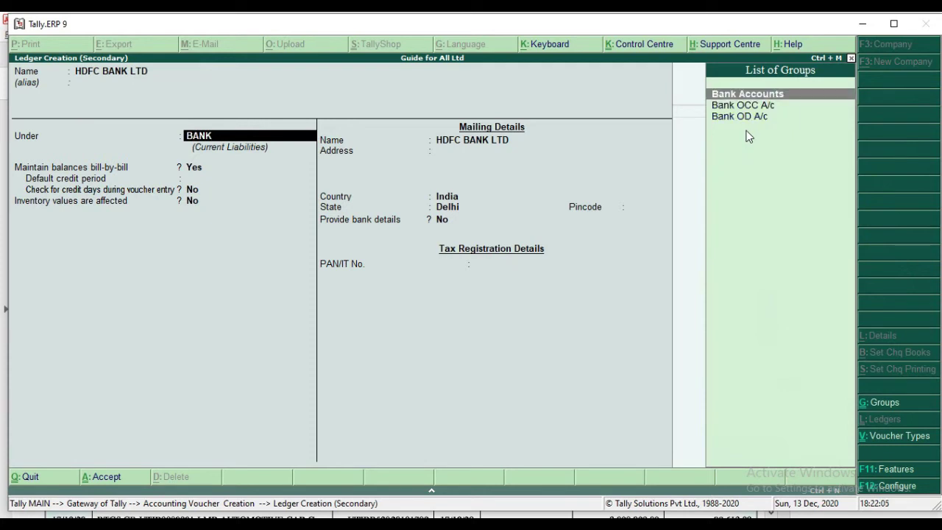
key(Return)
key(Return)
key(Return)
key(Return)
key(Return)
key(Return)
key(Return)
key(Return)
key(Return)
key(Return)
key(Return)
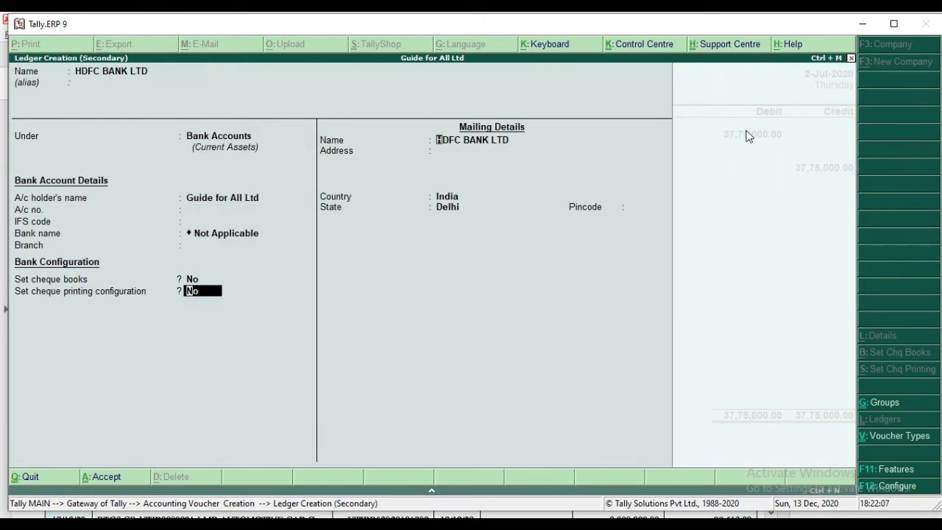
key(Return)
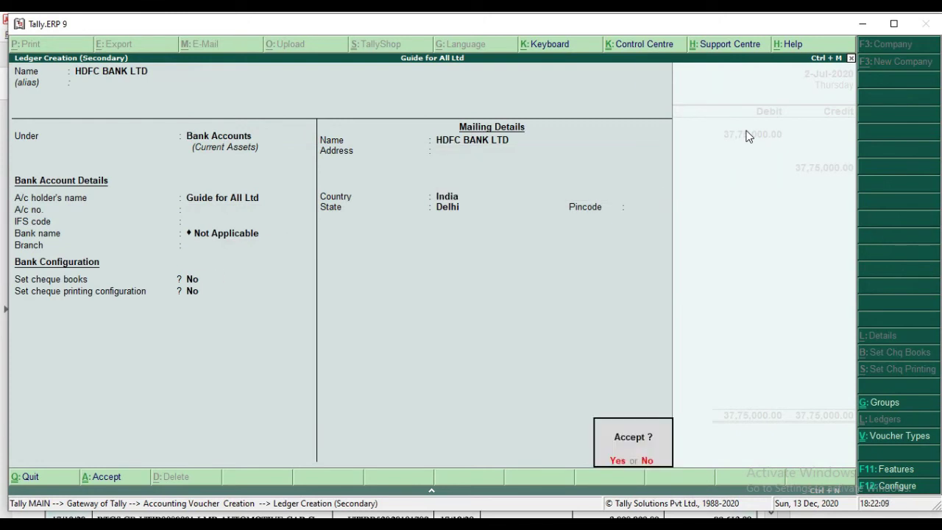
key(Return)
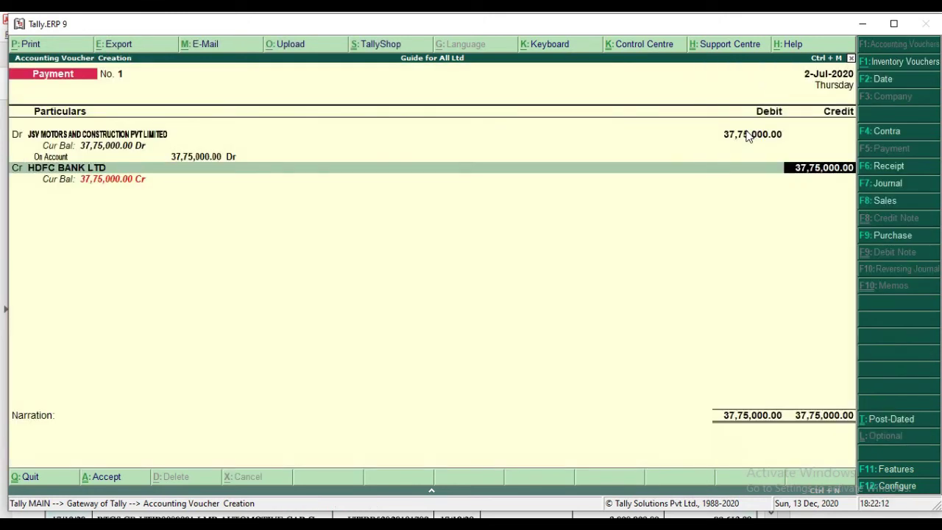
Set a Cheque bank allocation on the HDFC credit and type narration 'CHQ NO.-75' from the statement.
key(Return)
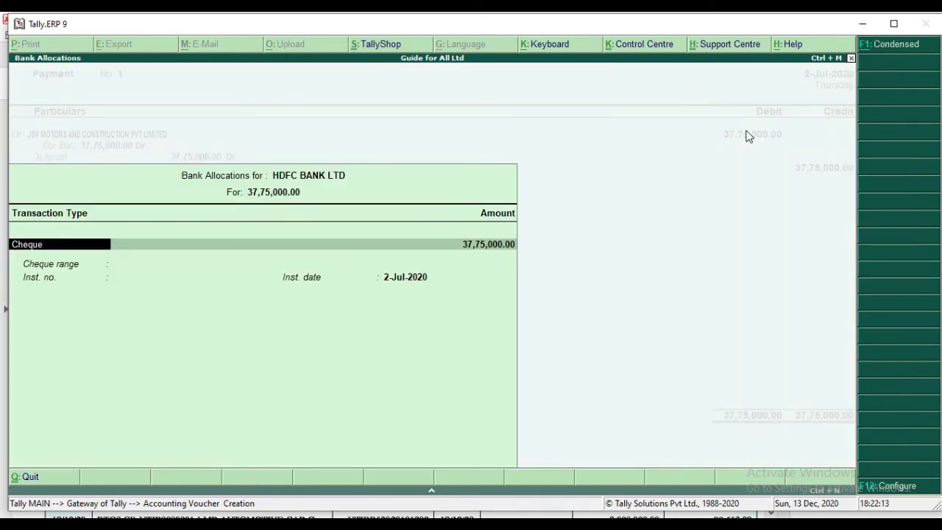
key(Return)
key(Return)
key(Return)
key(Return)
key(Return)
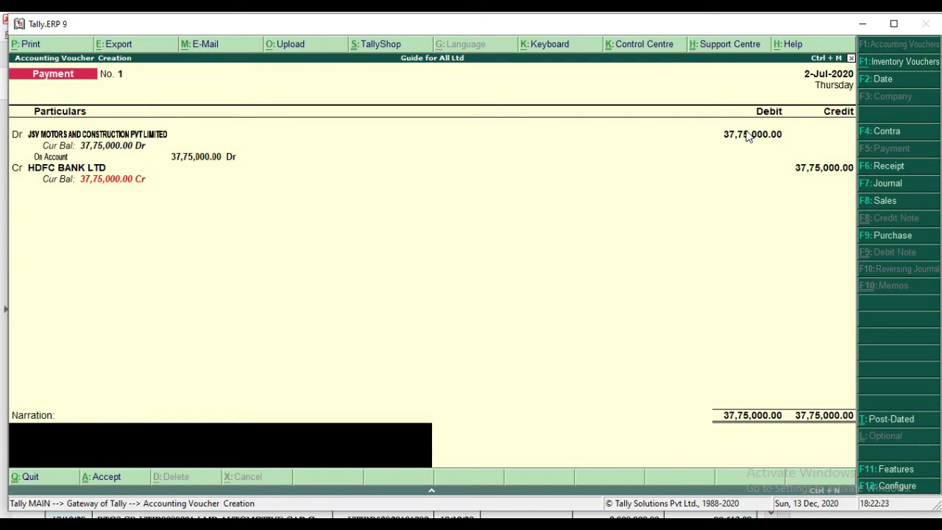
key(alt+Tab)
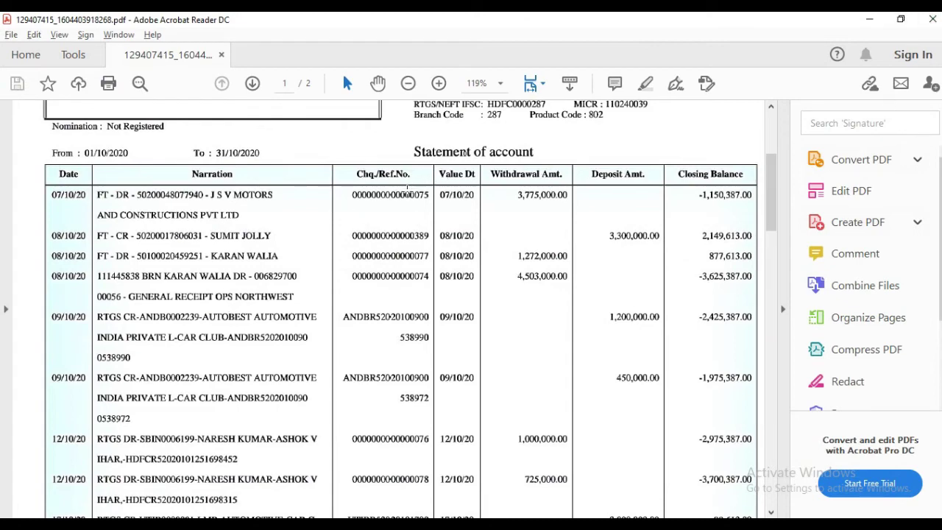
key(alt+Tab)
text(CHQ NO)
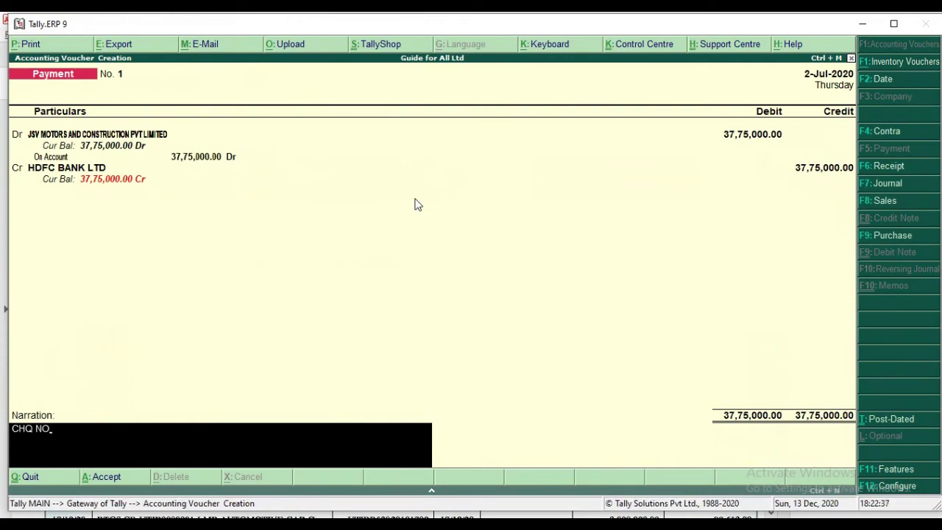
text(.-75)
Accept Payment No. 1 with narration CHQ NO-75, then bring up the bank statement PDF.
key(Return)
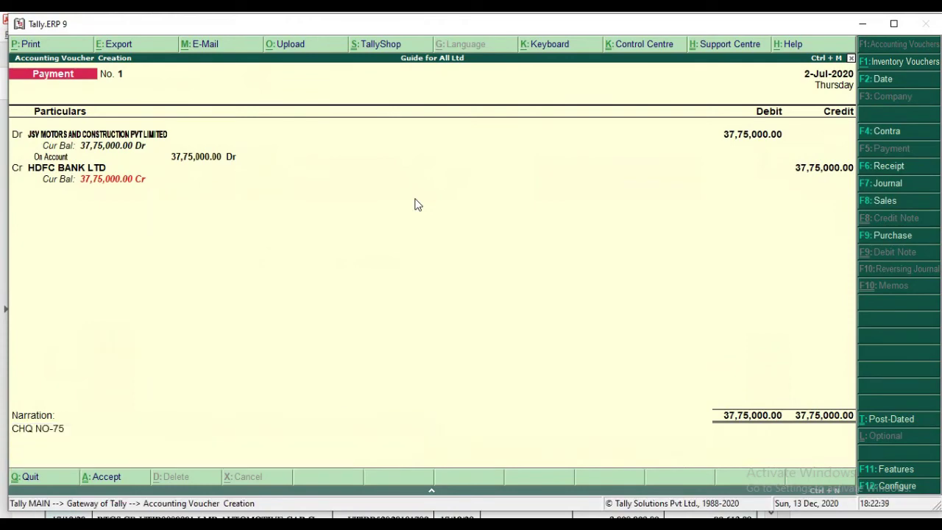
key(Return)
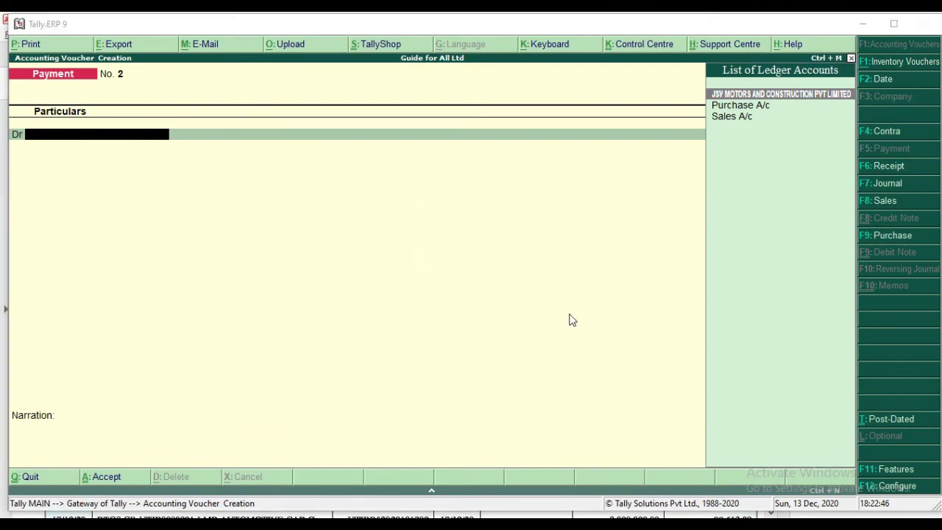
key(alt+Tab)
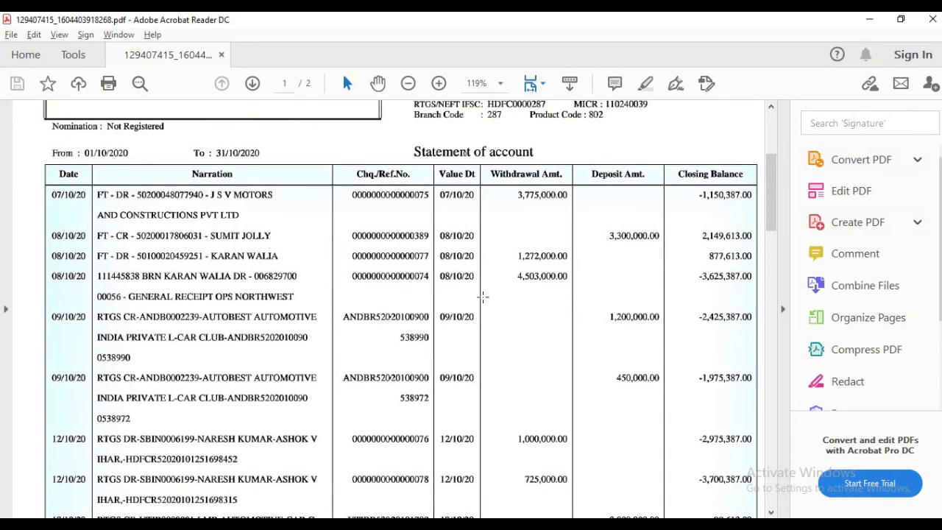
Switch from Acrobat Reader back to Tally's blank Payment voucher No. 2.
key(alt+Tab)
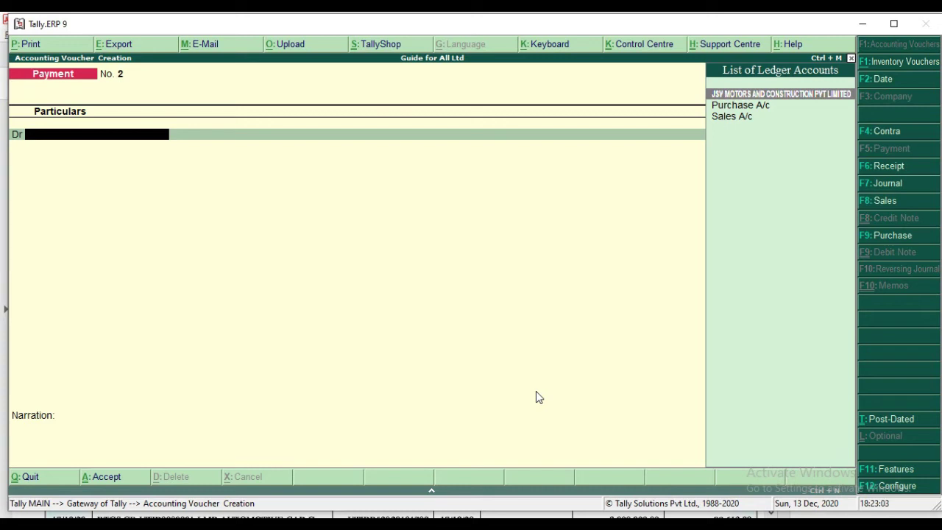
Change the voucher type from Payment to Receipt with F6.
key(F6)
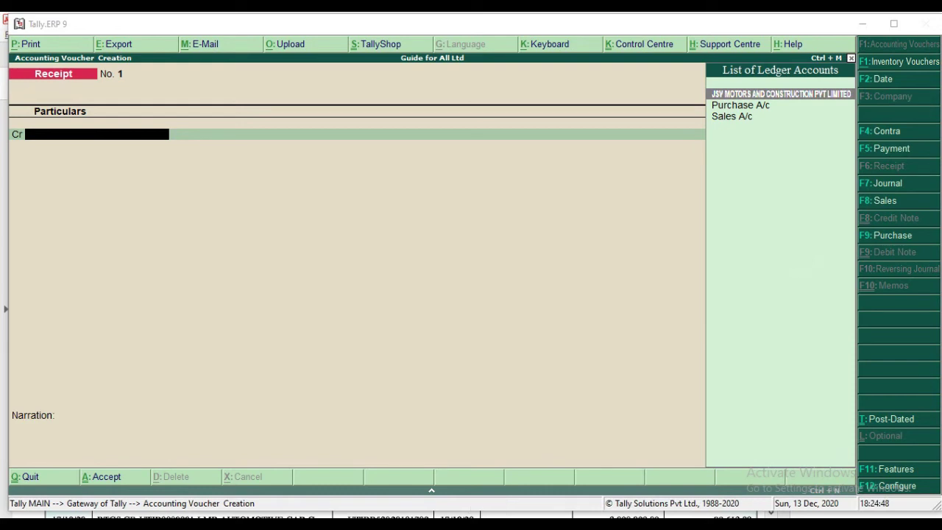
key(alt+Tab)
key(alt+Tab)
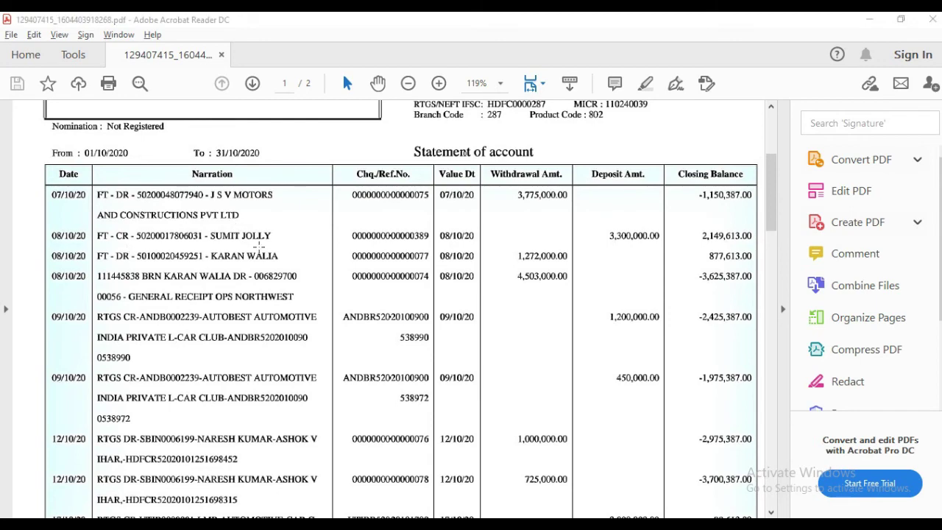
key(alt+Tab)
key(alt+Tab)
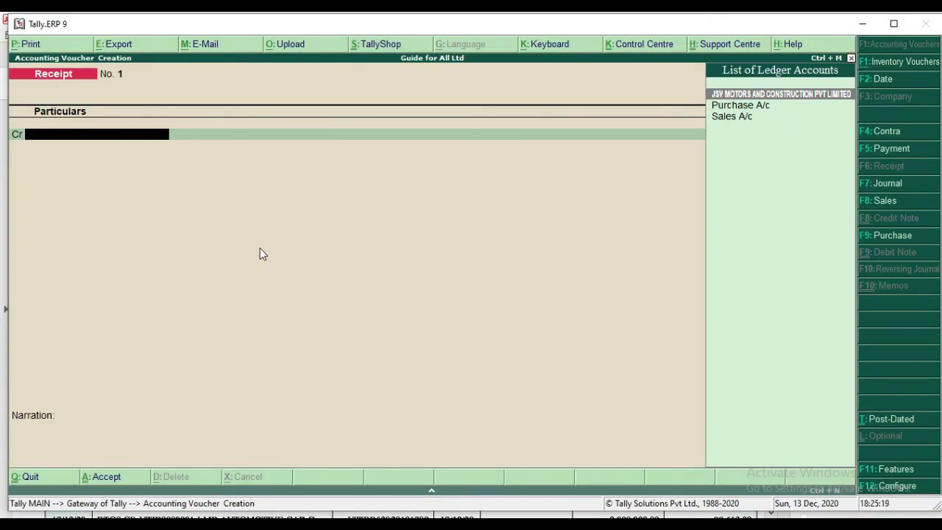
text(S)
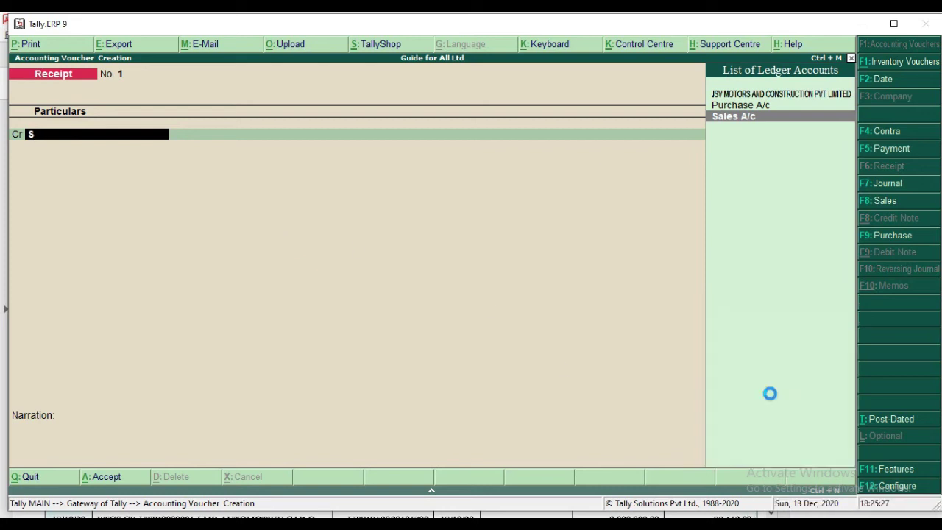
key(alt+c)
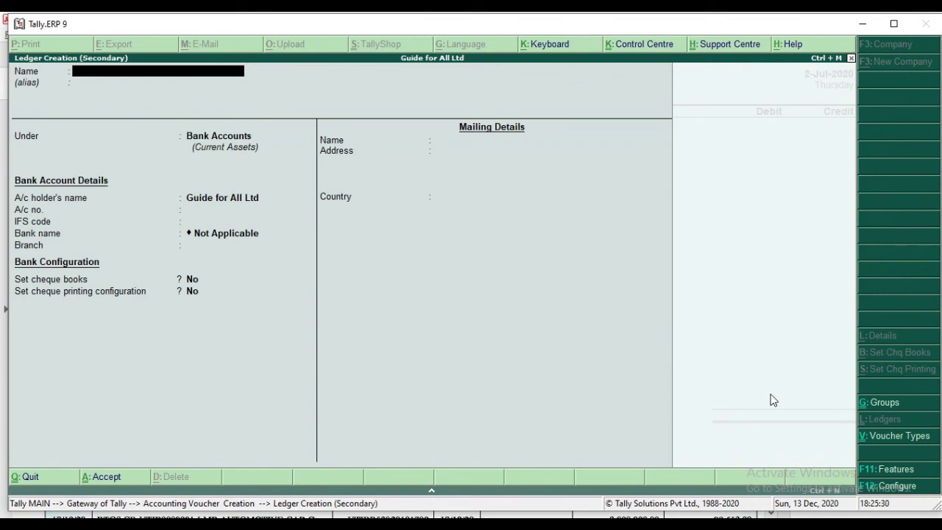
key(Return)
key(Return)
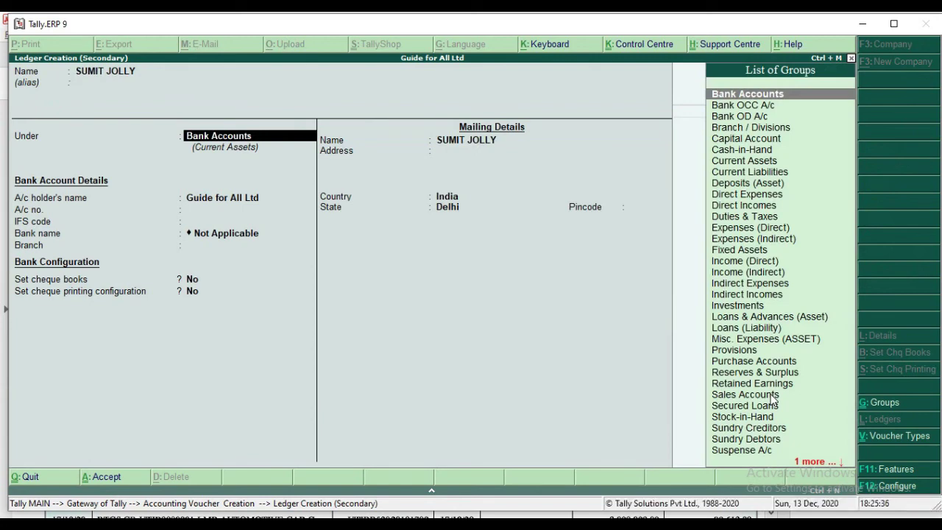
text(SUND)
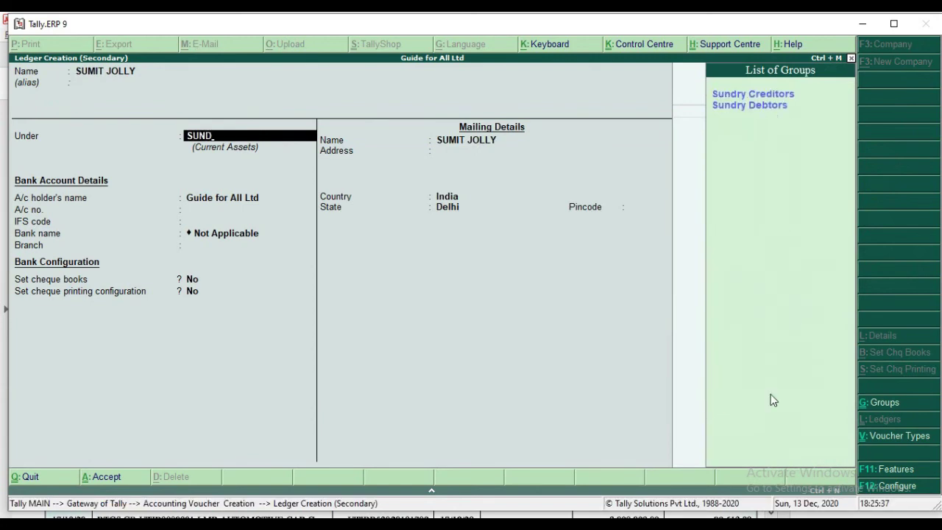
key(Down)
key(Return)
key(Return)
key(Return)
key(Return)
key(Return)
key(Return)
key(Return)
key(Return)
key(Return)
key(Return)
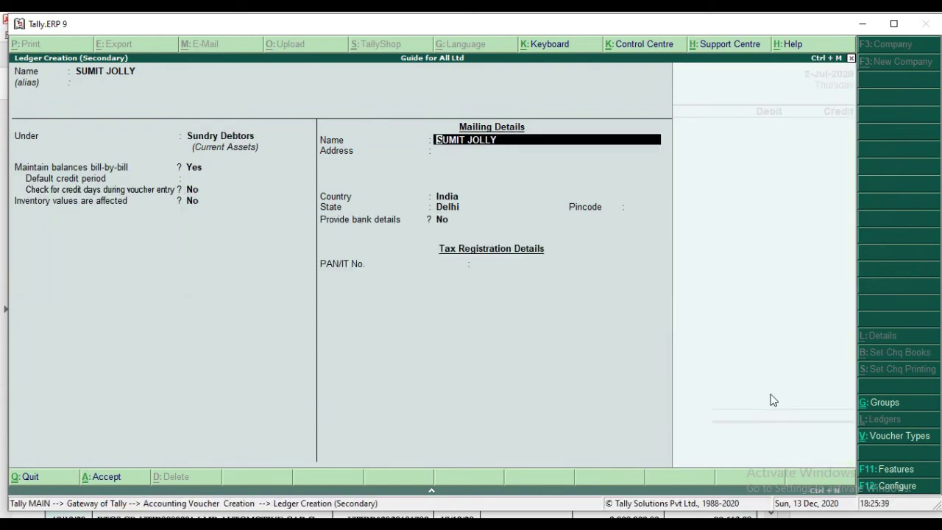
key(Return)
key(Return)
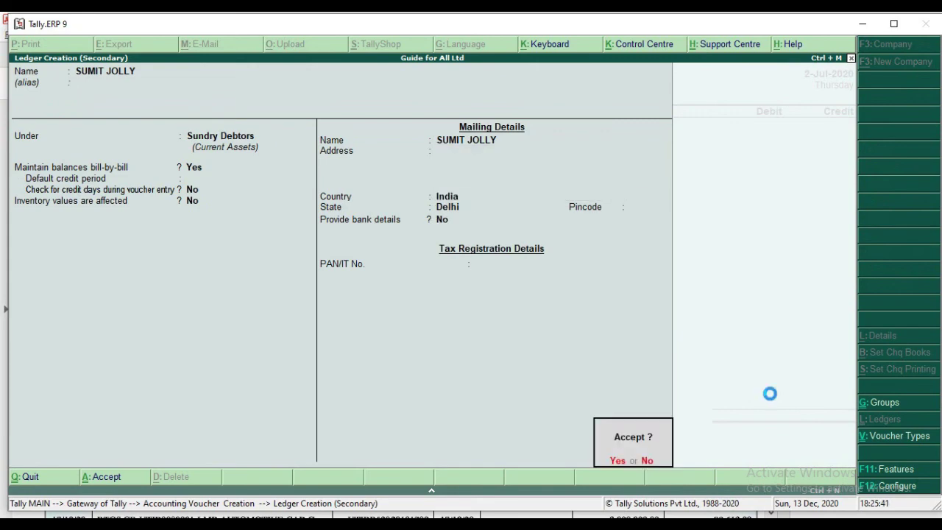
key(Return)
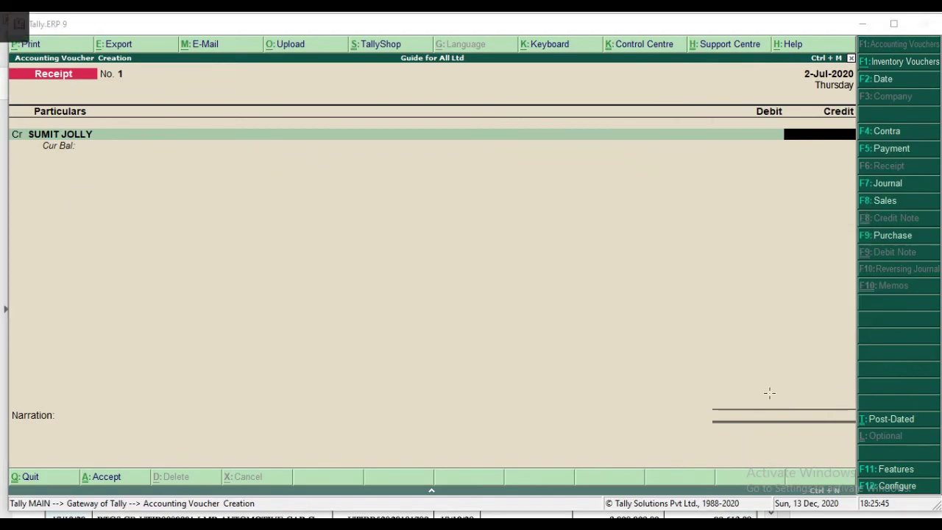
key(alt+Tab)
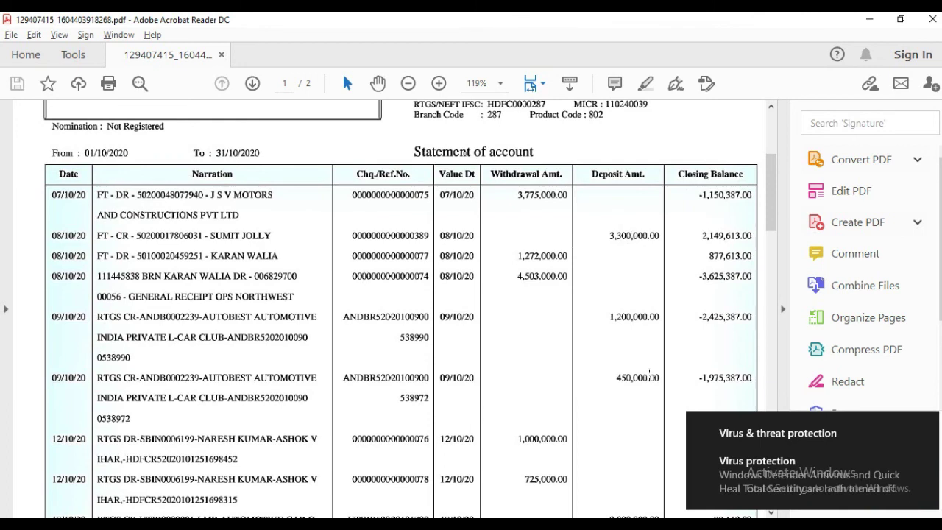
Dismiss the virus-protection notification and return to the Tally receipt voucher.
click(929, 423)
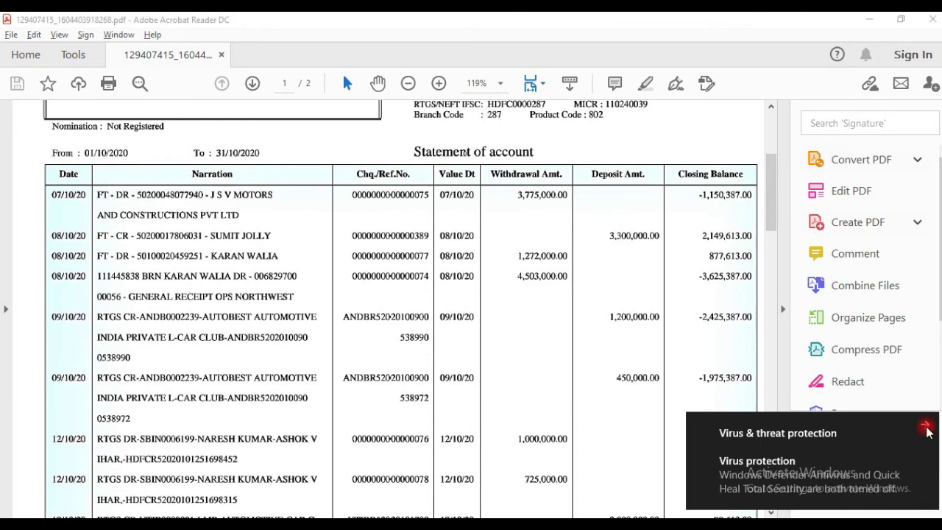
key(alt+Tab)
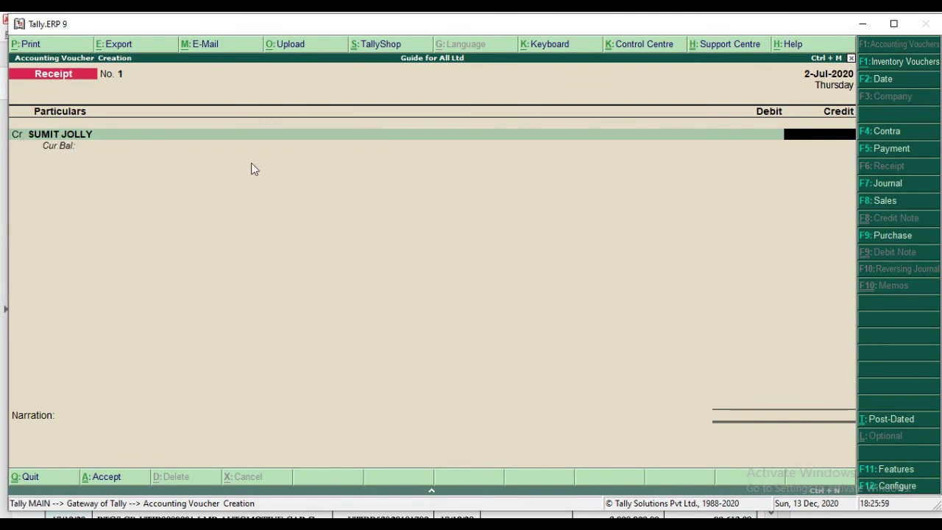
key(alt+Tab)
key(alt+Tab)
text(33,00,00)
text(0)
key(Return)
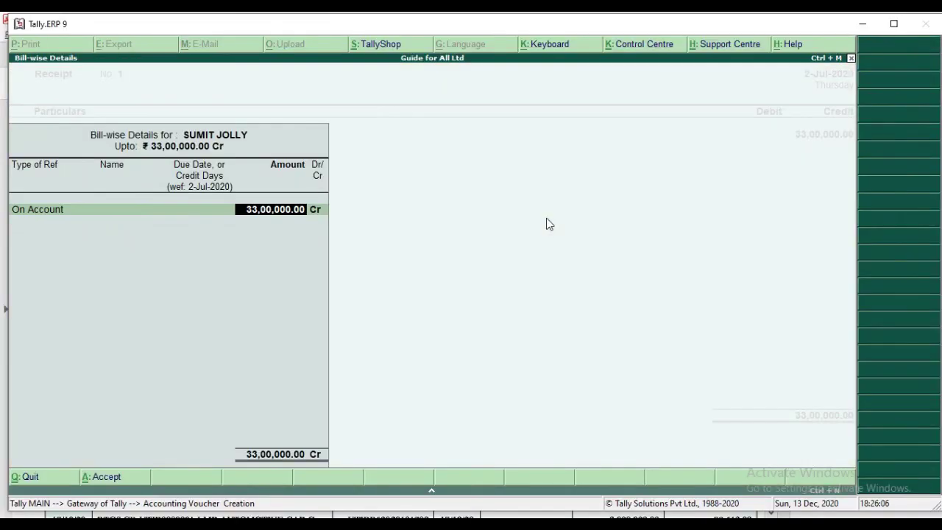
key(Return)
key(Return)
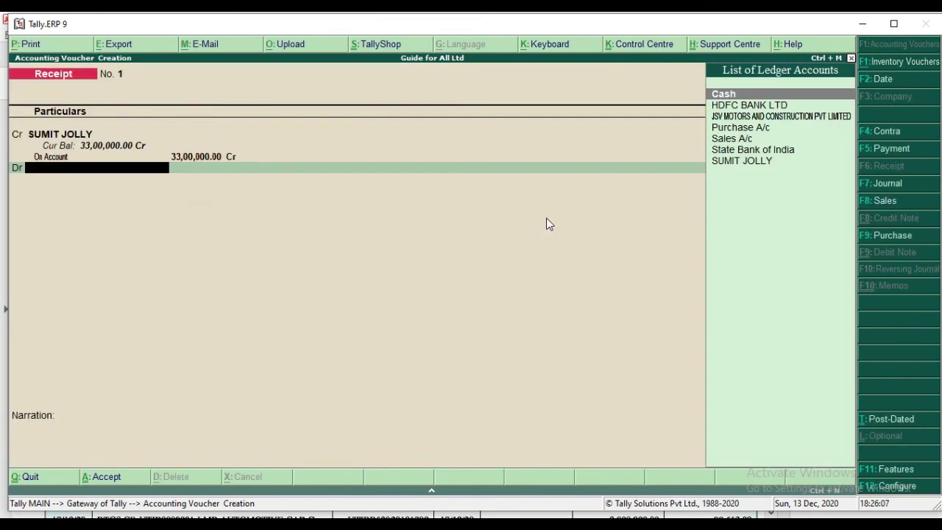
Debit HDFC BANK LTD by Cheque/DD and enter narration CHQ NO-389 from the bank statement.
key(Down)
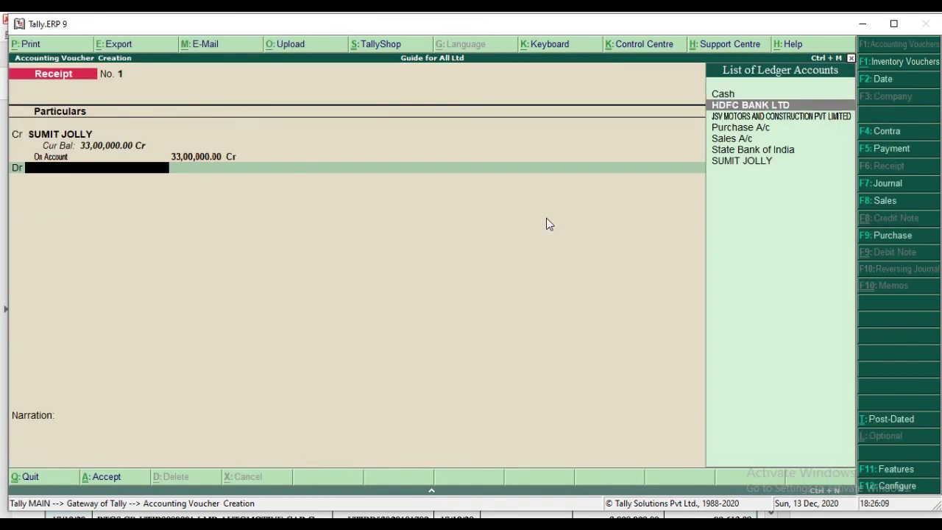
key(Return)
key(Return)
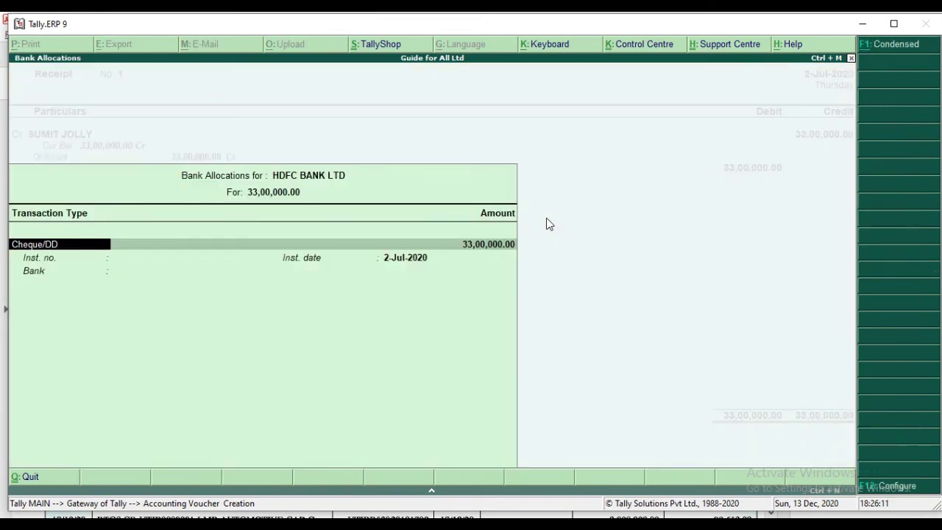
key(Return)
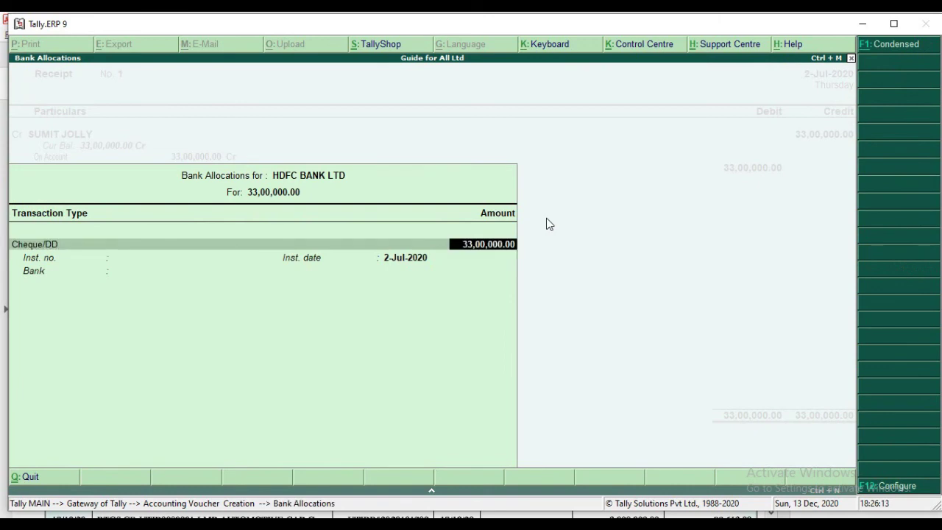
key(Return)
key(Return)
key(Return)
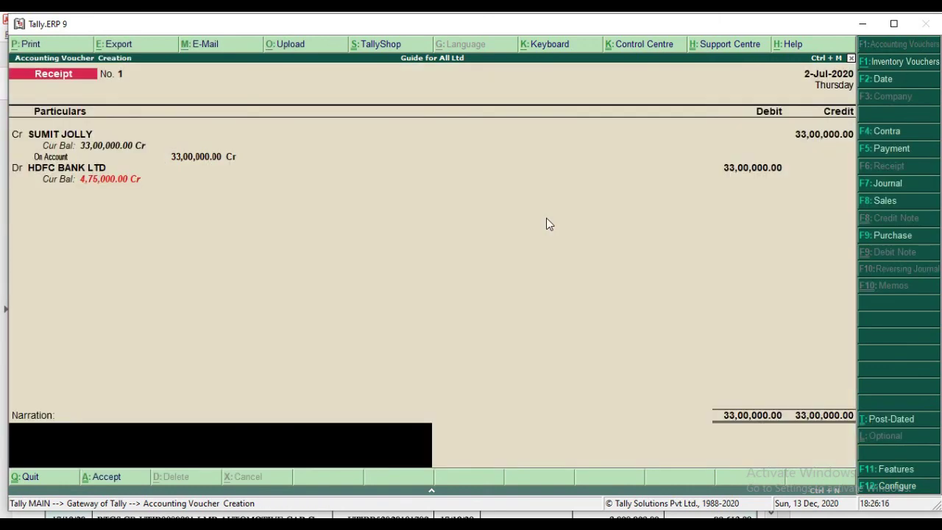
key(alt+Tab)
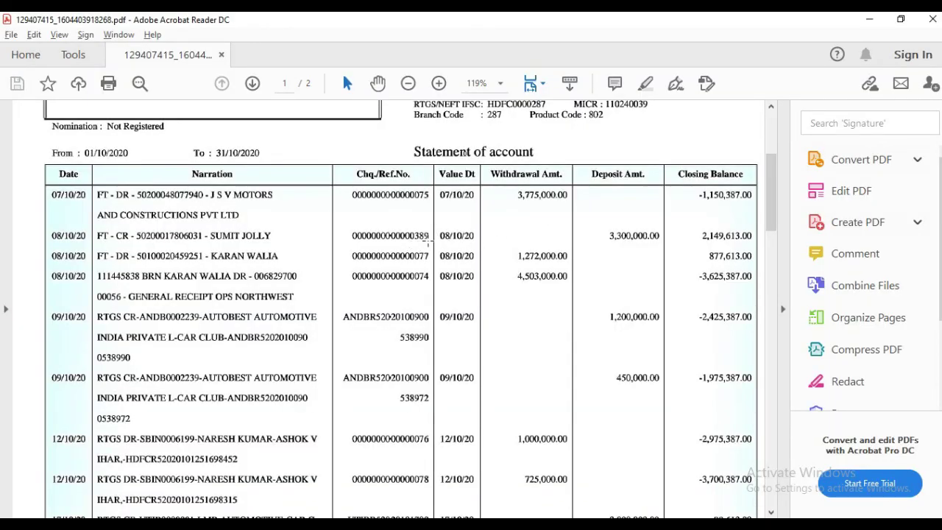
key(alt+Tab)
text(CH)
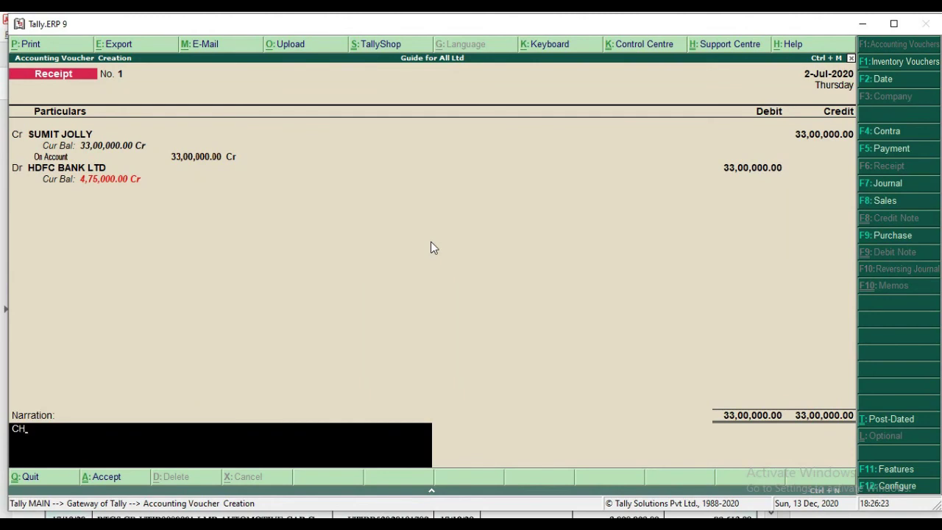
text(Q NO-389)
Finish the narration and accept Receipt No. 1 to save it.
key(Return)
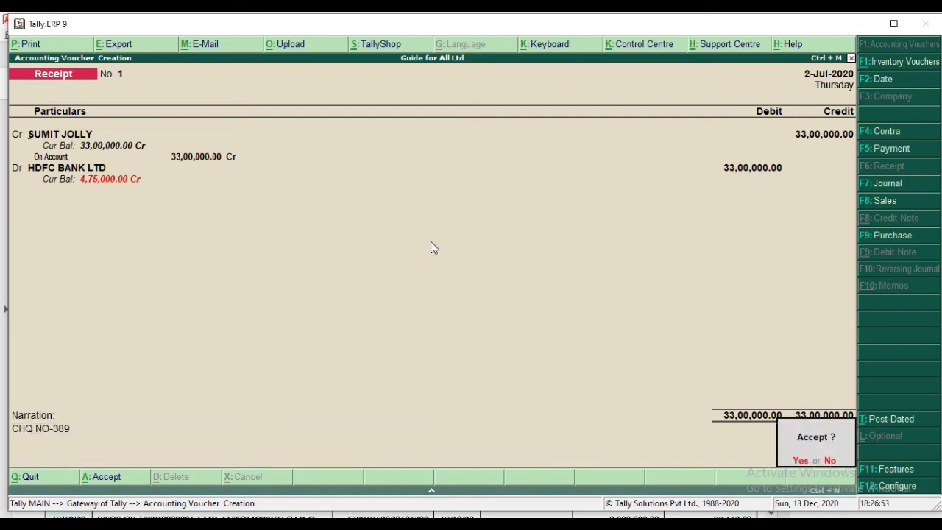
key(Return)
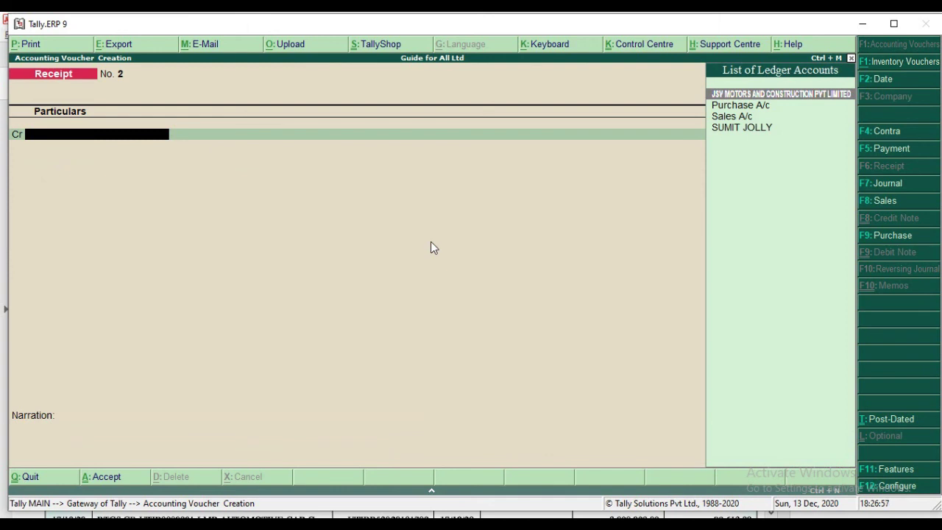